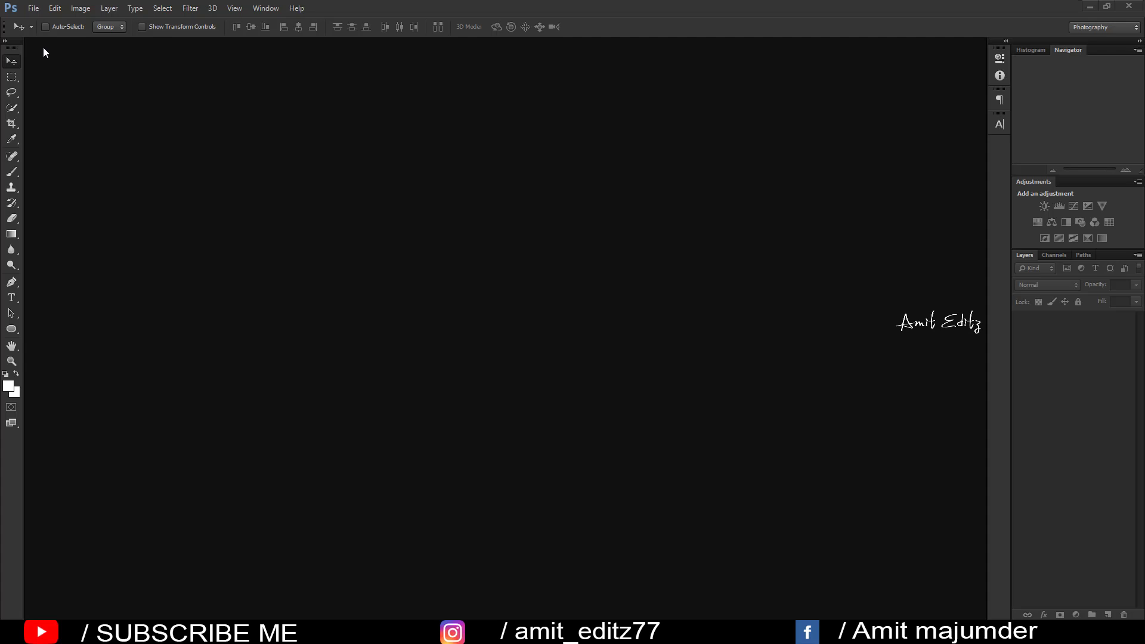
- Open jklhjl copyaaa.jpg as a docked tab and duplicate its Background layer
click(33, 10)
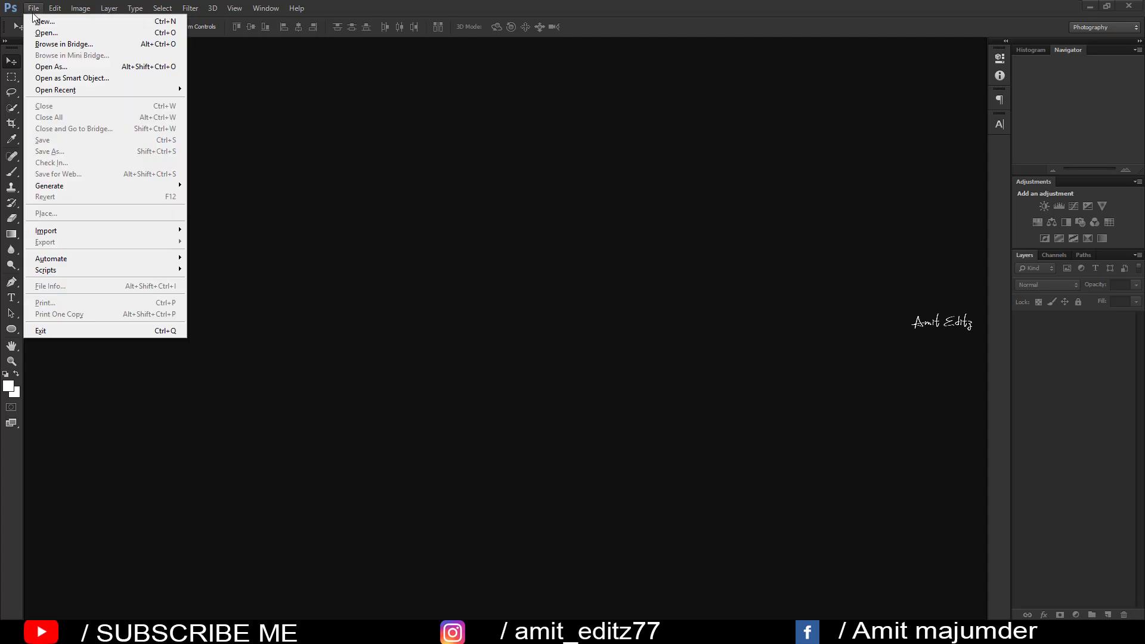
click(45, 33)
click(540, 119)
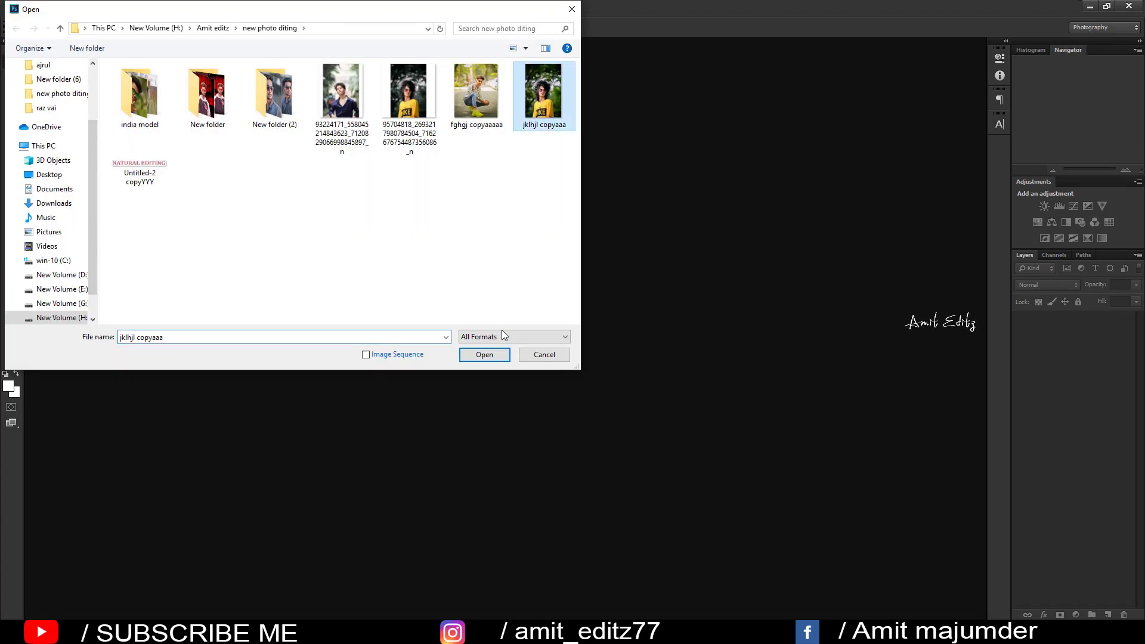
click(480, 356)
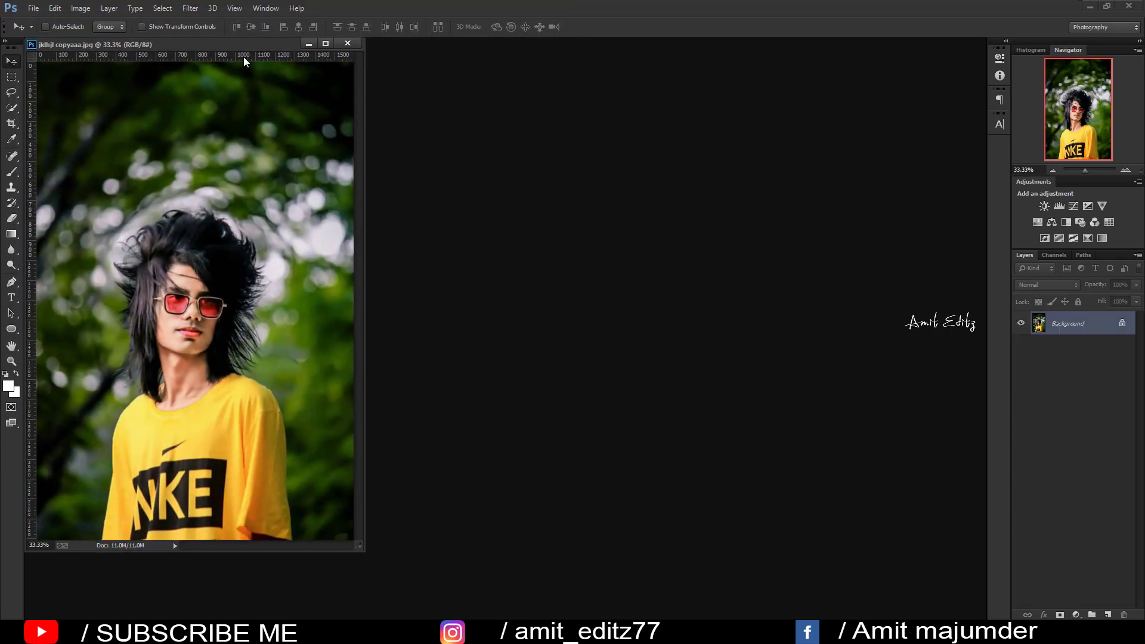
drag(286, 45, 352, 48)
mouse_move(1068, 326)
mouse_down()
mouse_move(1122, 547)
mouse_move(1107, 614)
mouse_up()
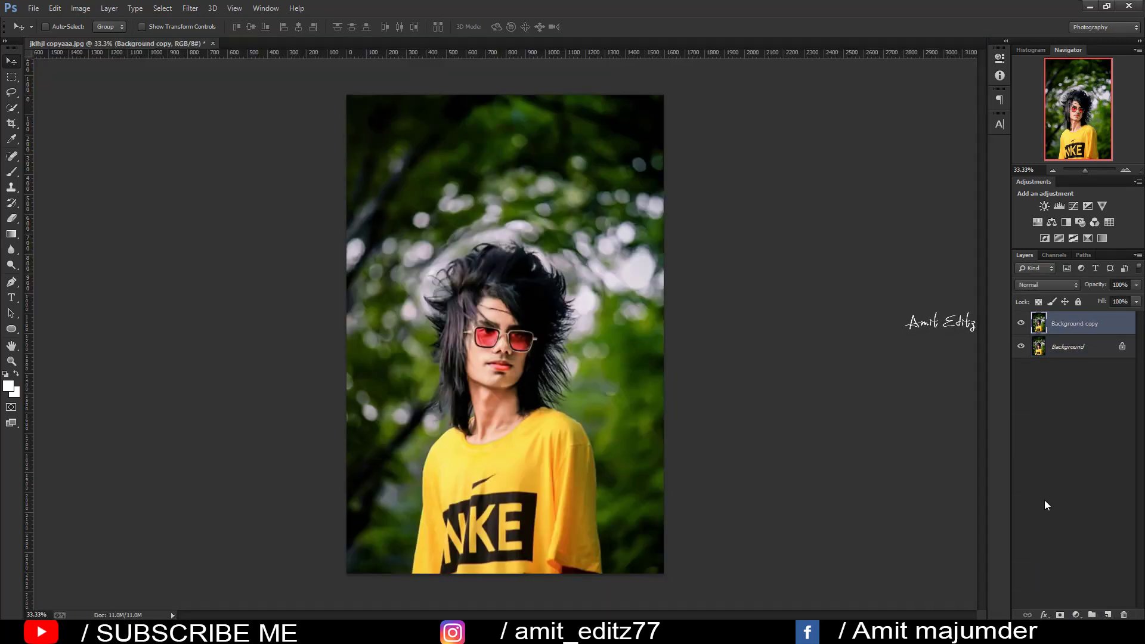
- In Camera Raw, raise Contrast slightly, darken Shadows a little and increase Vibrance
click(188, 8)
click(229, 80)
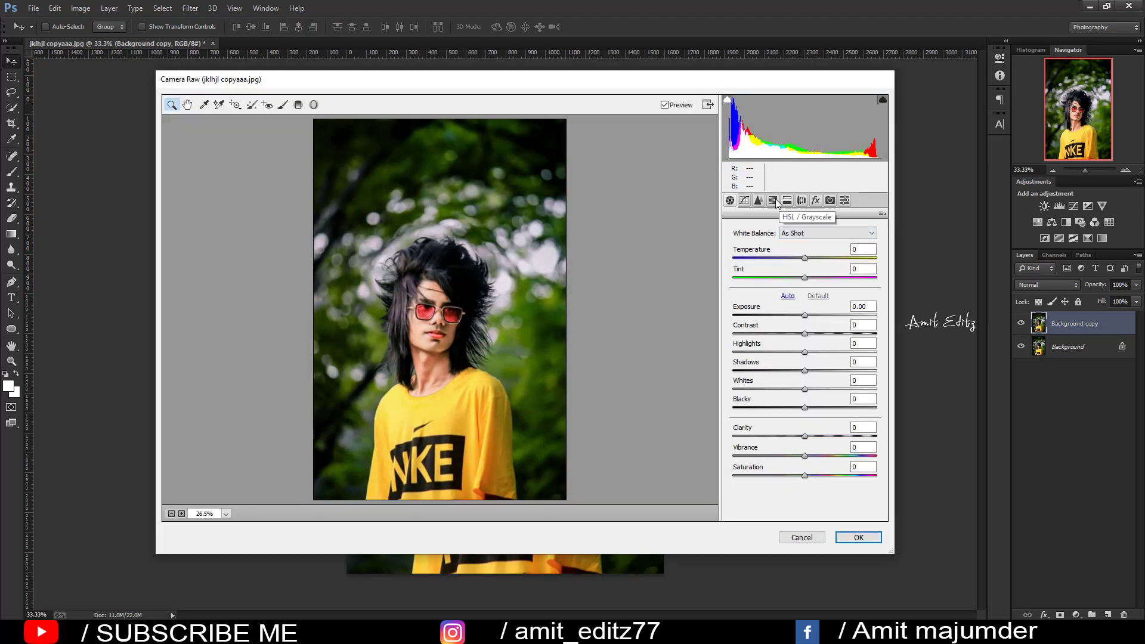
drag(805, 334, 813, 334)
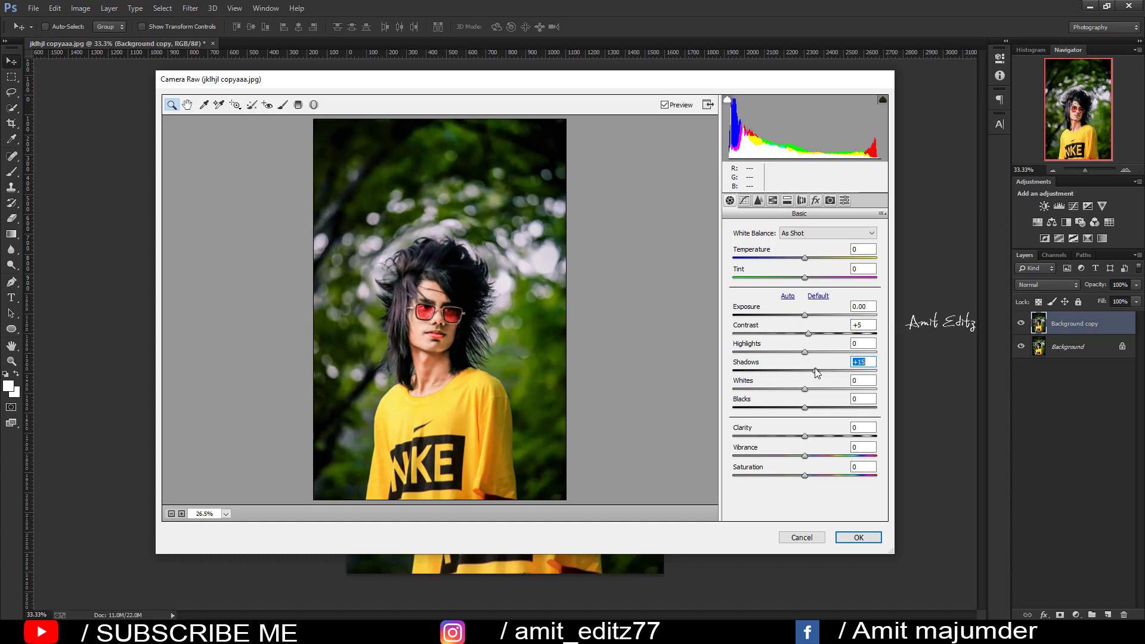
mouse_move(811, 373)
mouse_down()
mouse_move(784, 367)
mouse_move(797, 370)
mouse_move(795, 389)
mouse_up()
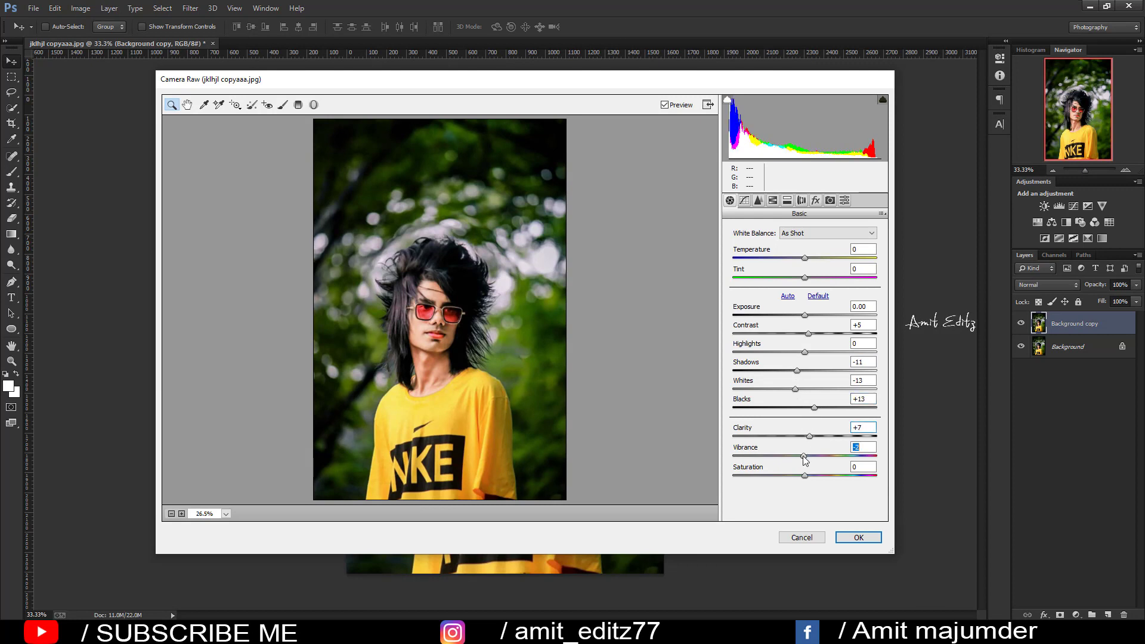
drag(805, 460, 800, 476)
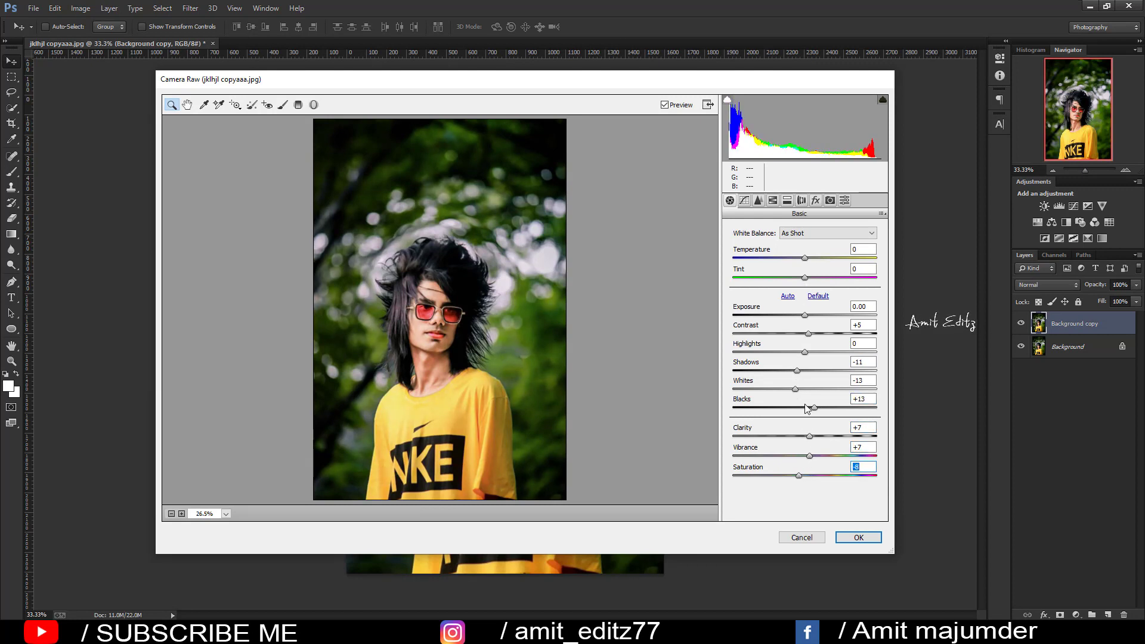
- Shift the Greens hue in HSL and apply the Camera Raw grade
click(772, 200)
click(735, 246)
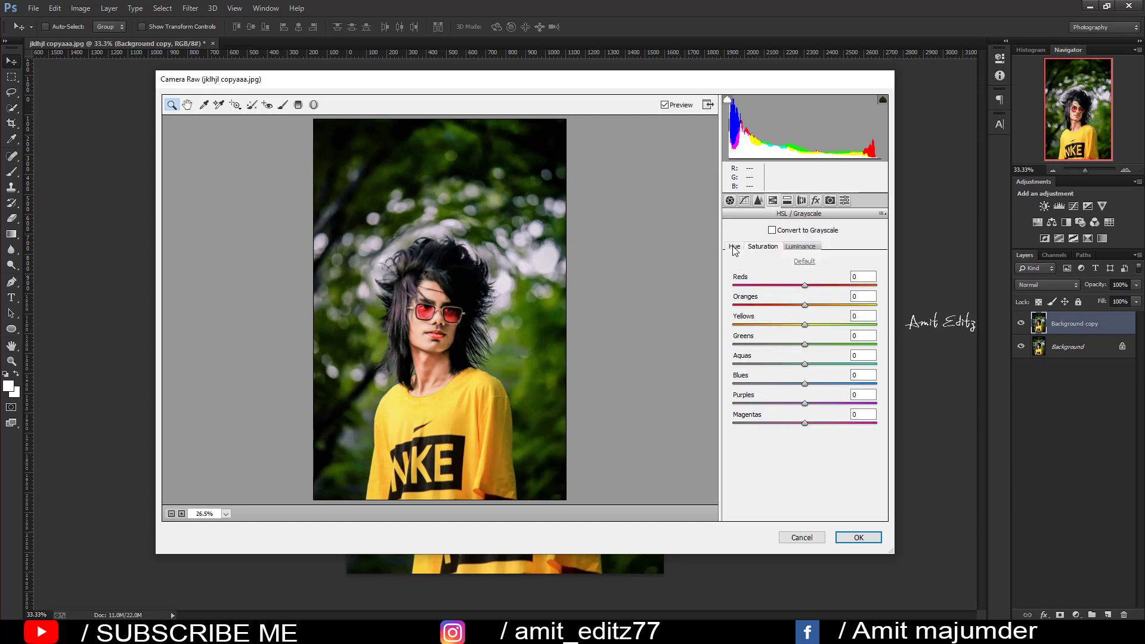
mouse_move(804, 345)
mouse_down()
mouse_move(861, 345)
mouse_move(744, 345)
mouse_up()
click(776, 249)
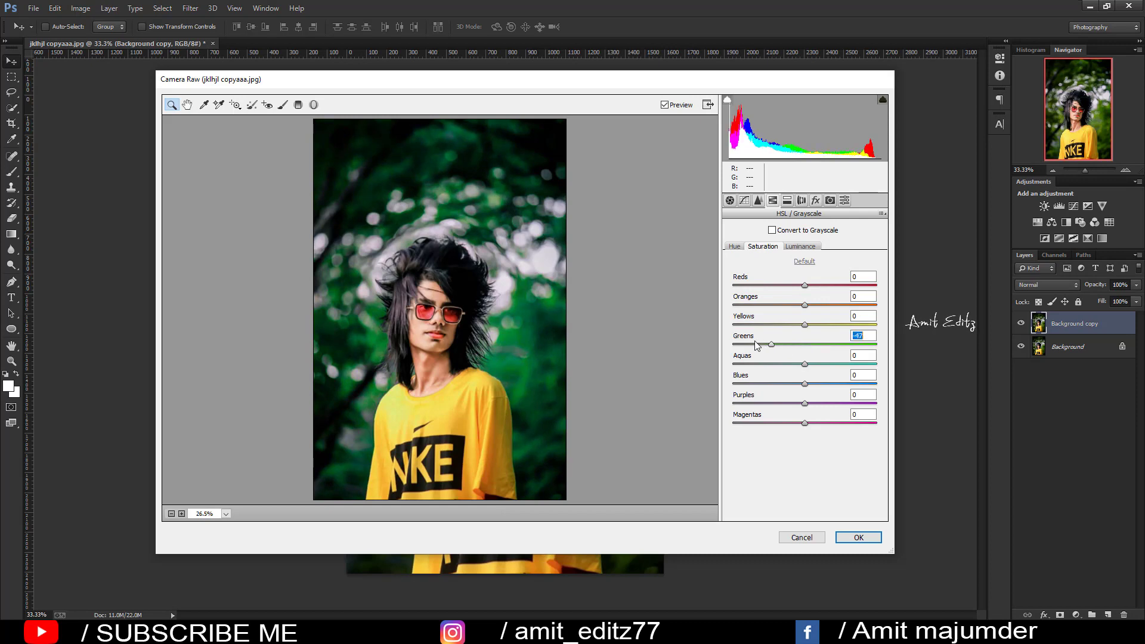
click(859, 537)
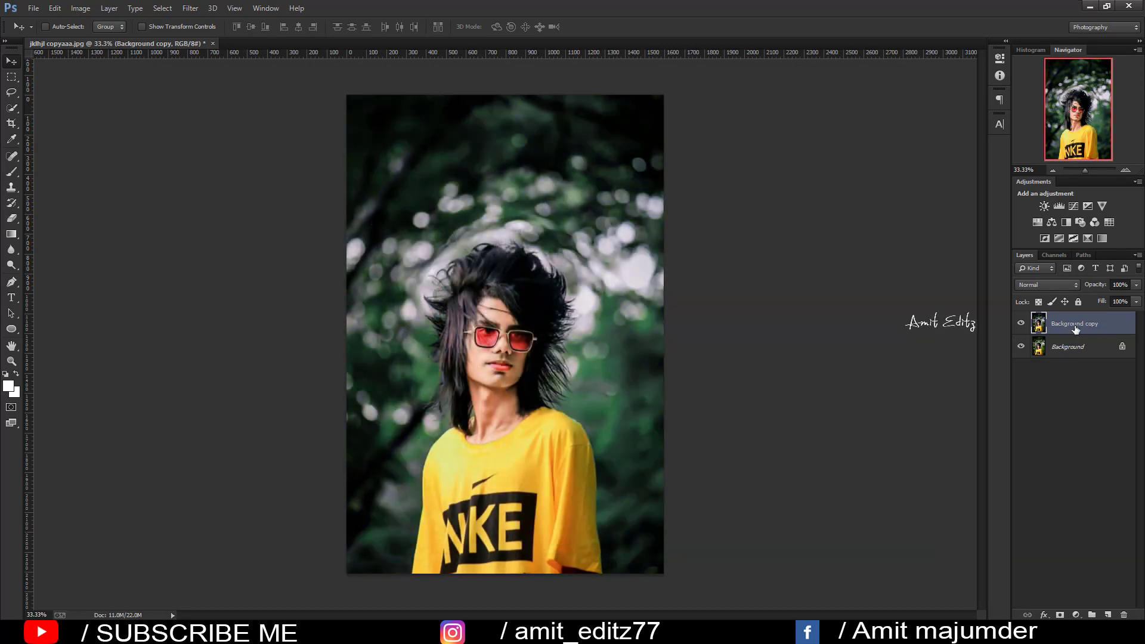
- Duplicate the graded layer and shift the Greens hue to +100 in Camera Raw for teal foliage
drag(1073, 324, 1107, 614)
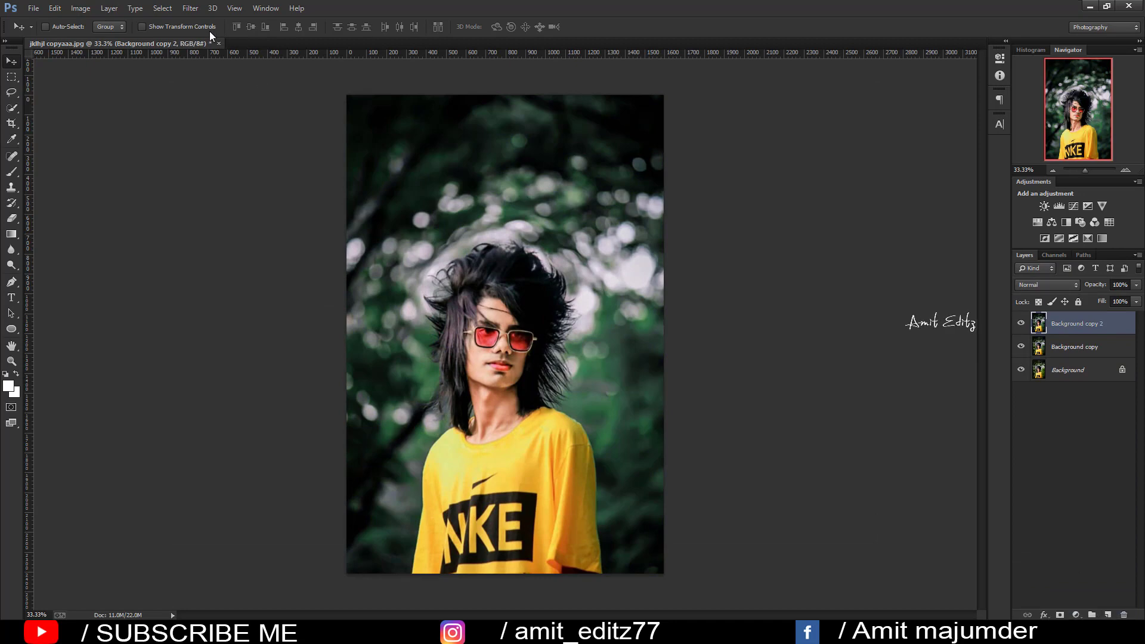
click(191, 7)
click(220, 78)
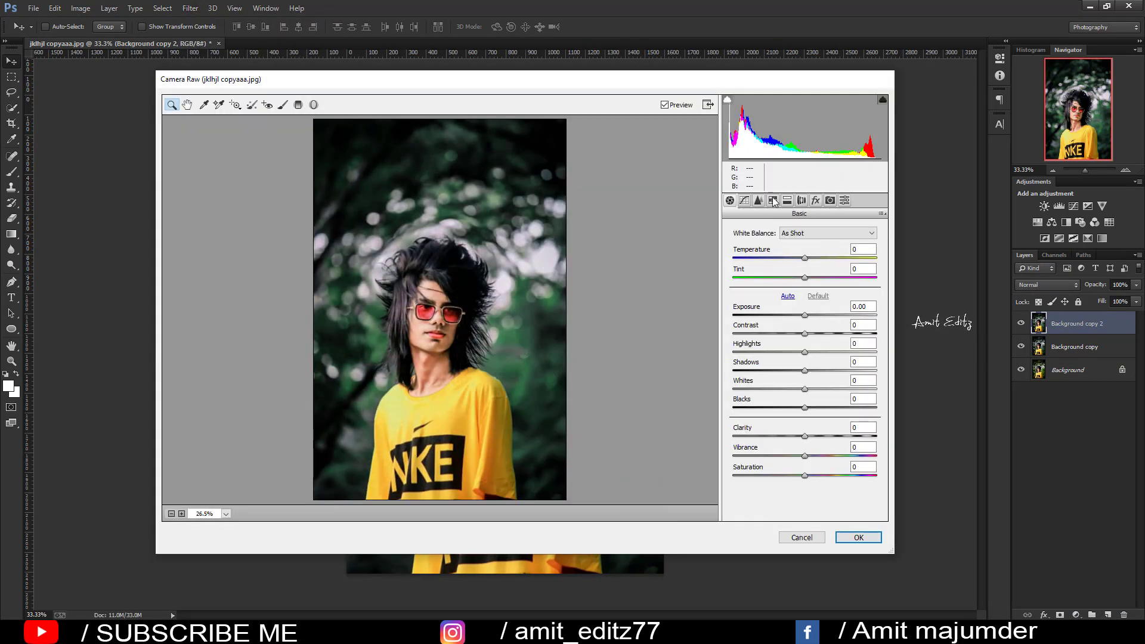
click(773, 201)
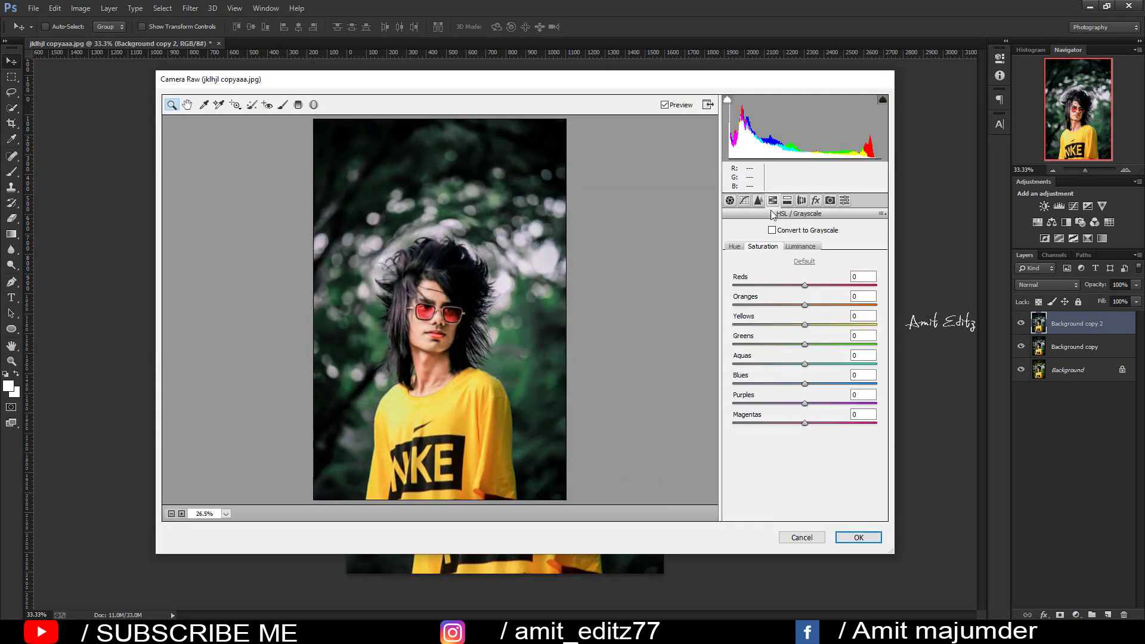
click(735, 246)
drag(805, 345, 872, 346)
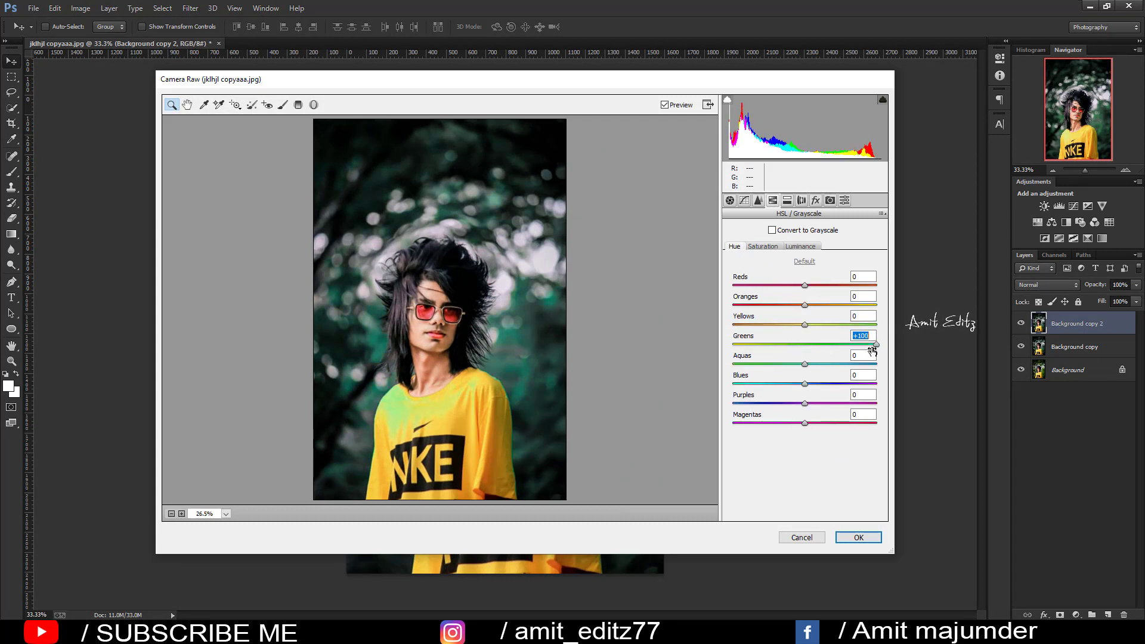
- Lower the Greens saturation to -66 and mute the Aquas saturation further
click(776, 248)
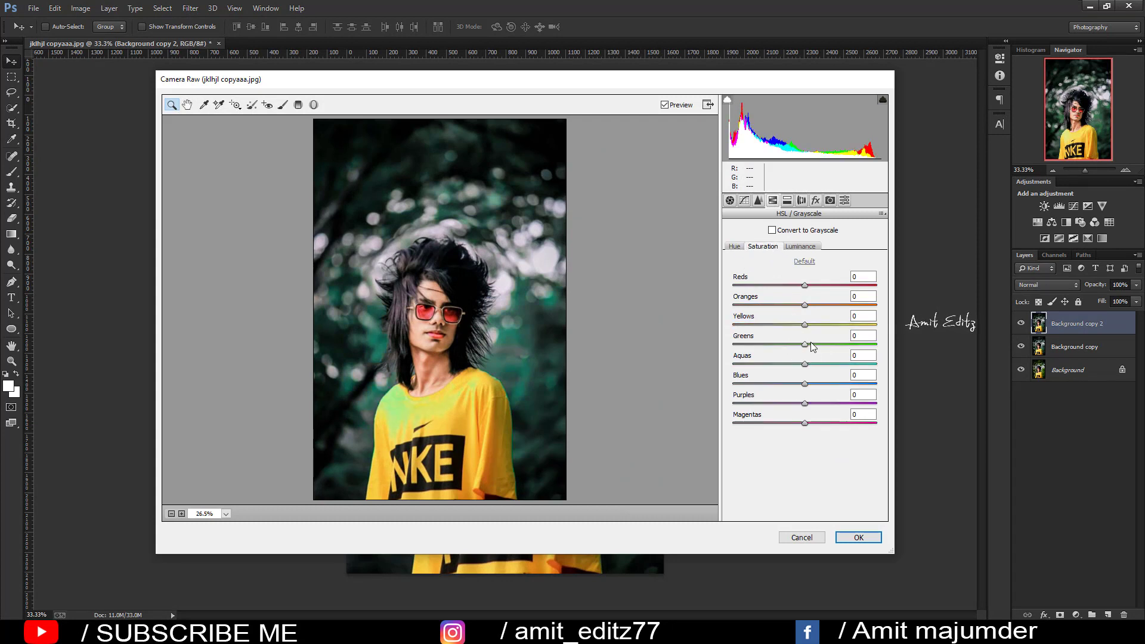
drag(805, 344, 771, 345)
click(800, 246)
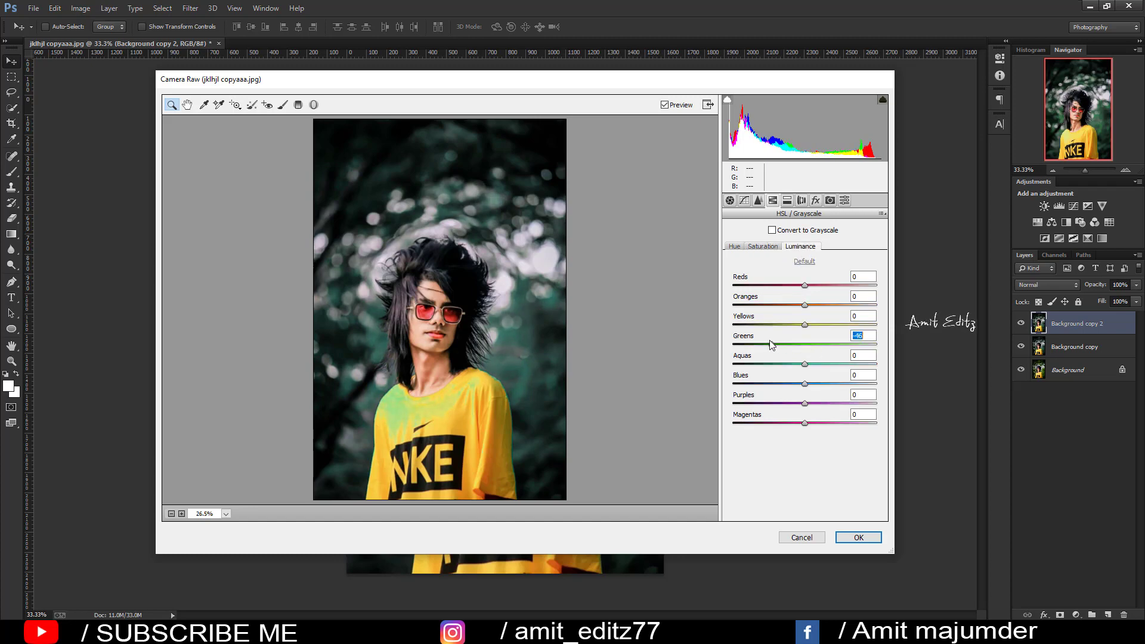
click(763, 246)
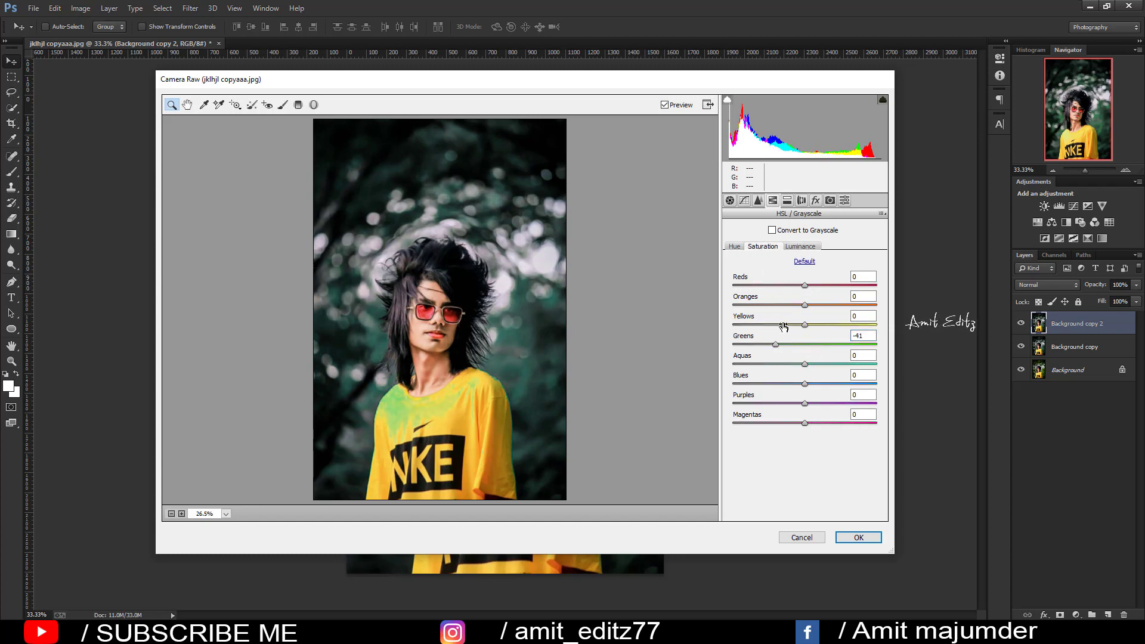
mouse_move(774, 344)
mouse_down()
mouse_move(757, 345)
mouse_move(779, 364)
mouse_up()
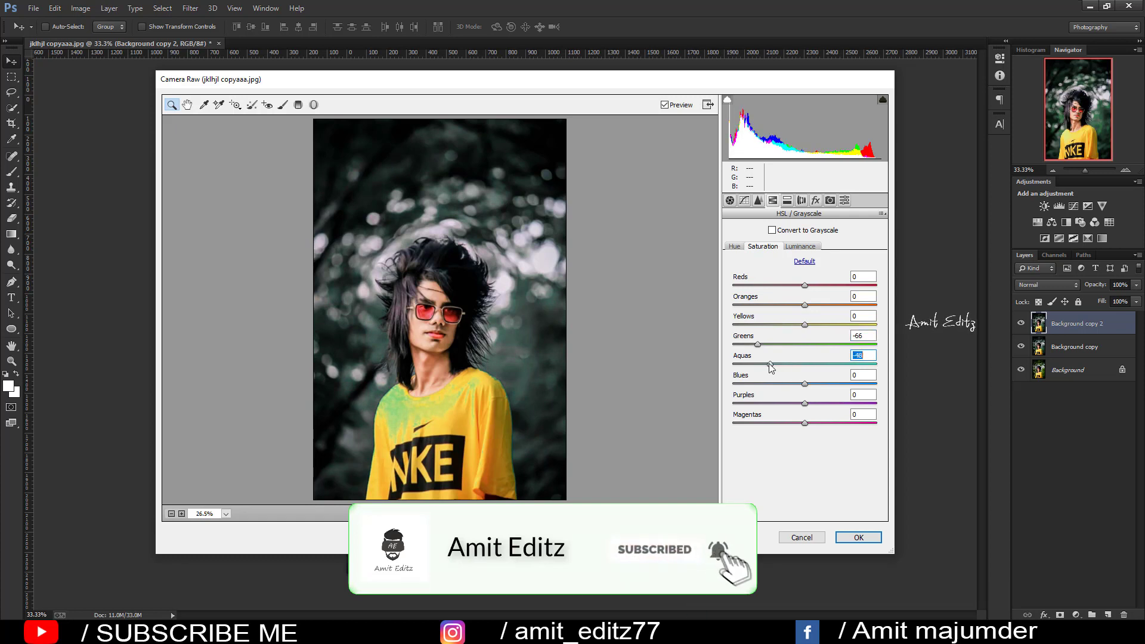
drag(780, 365, 779, 364)
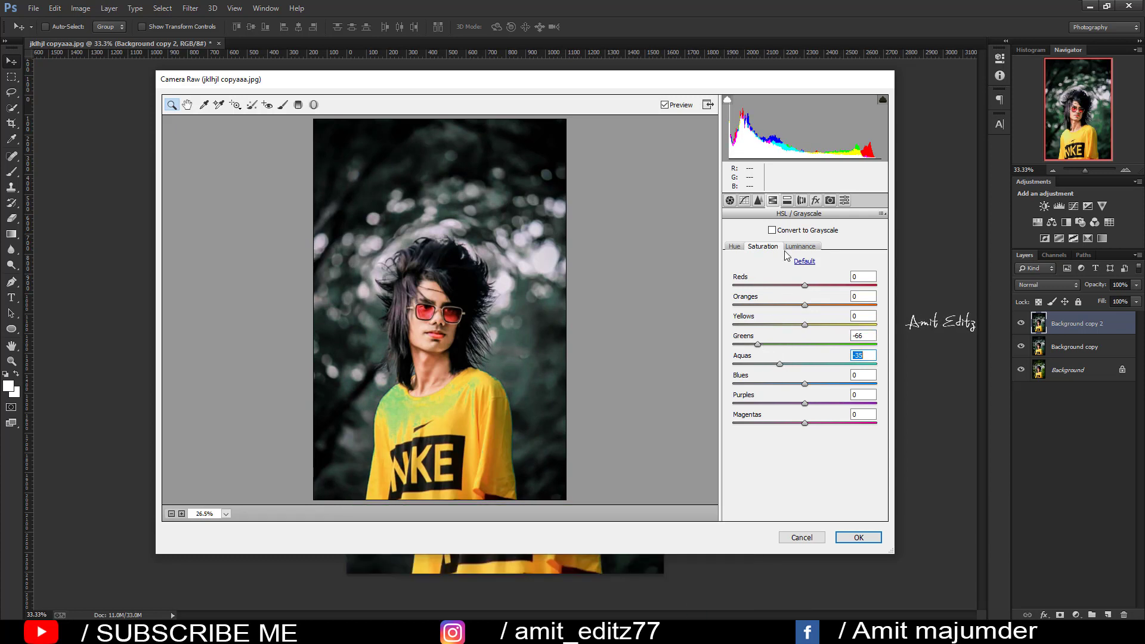
click(787, 200)
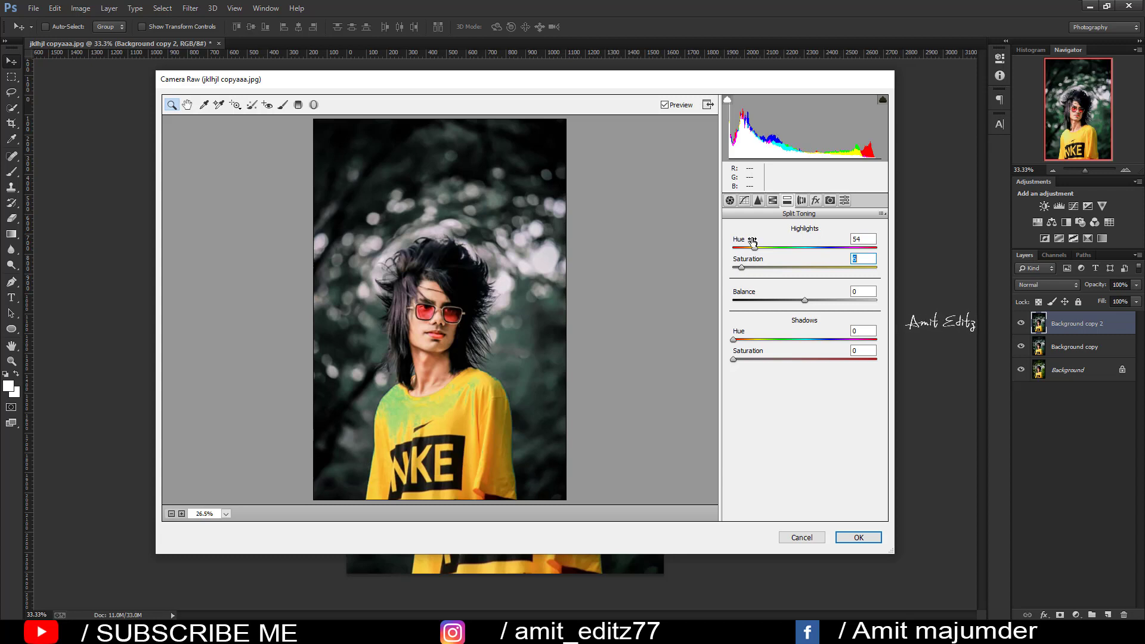
- Add a -5 vignette, brighten Greens luminance, and lower Greens saturation to -68 with Aquas reduced
click(816, 201)
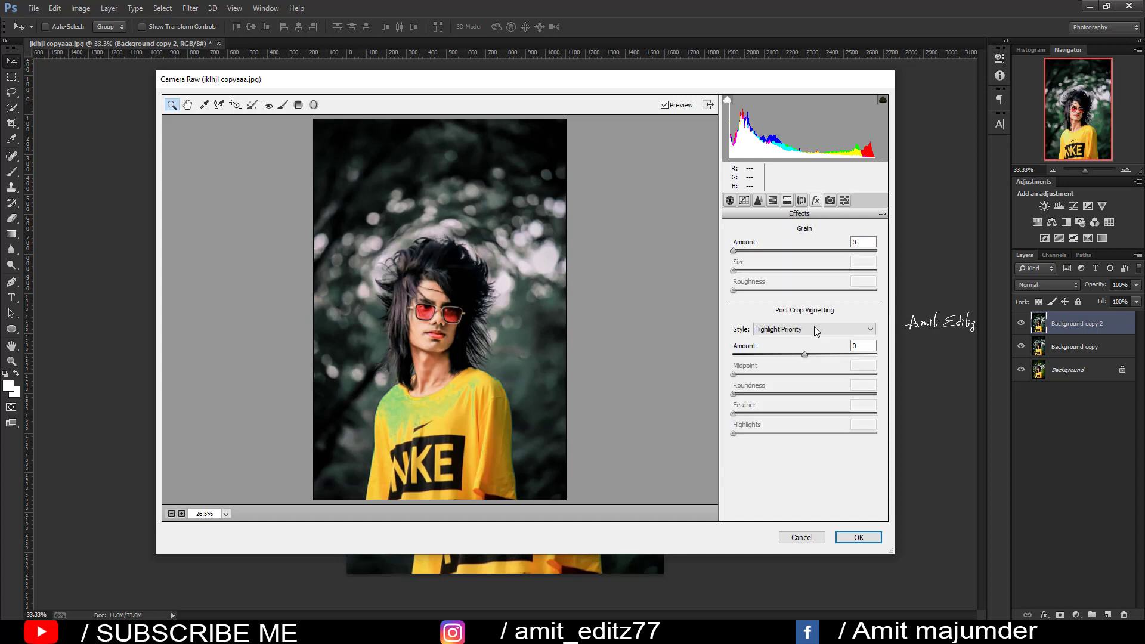
drag(808, 353, 801, 356)
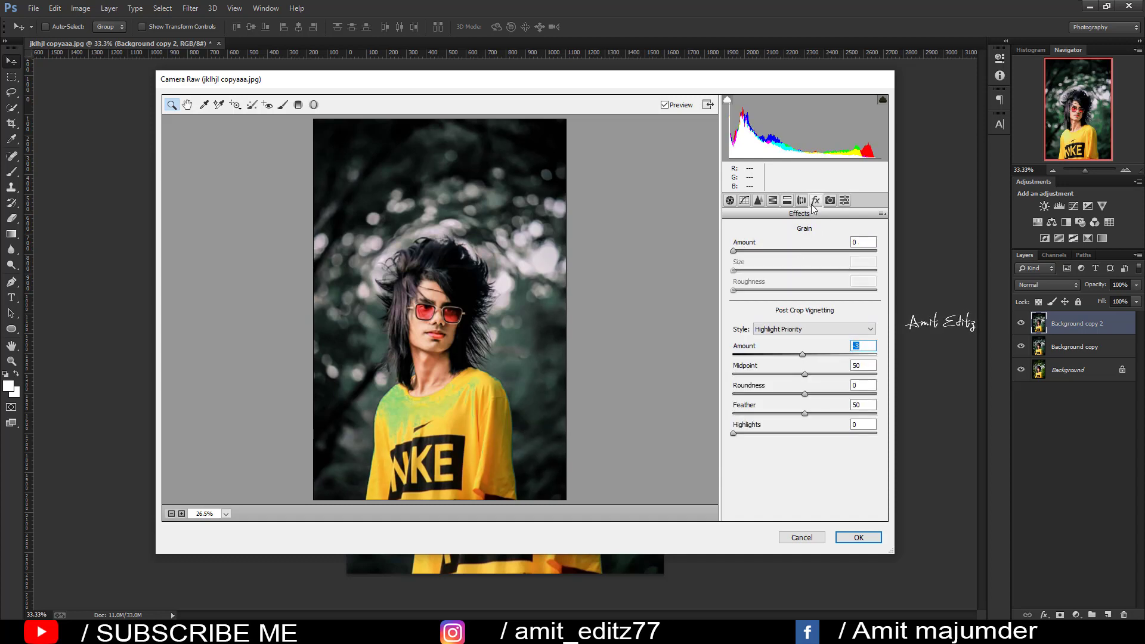
click(775, 202)
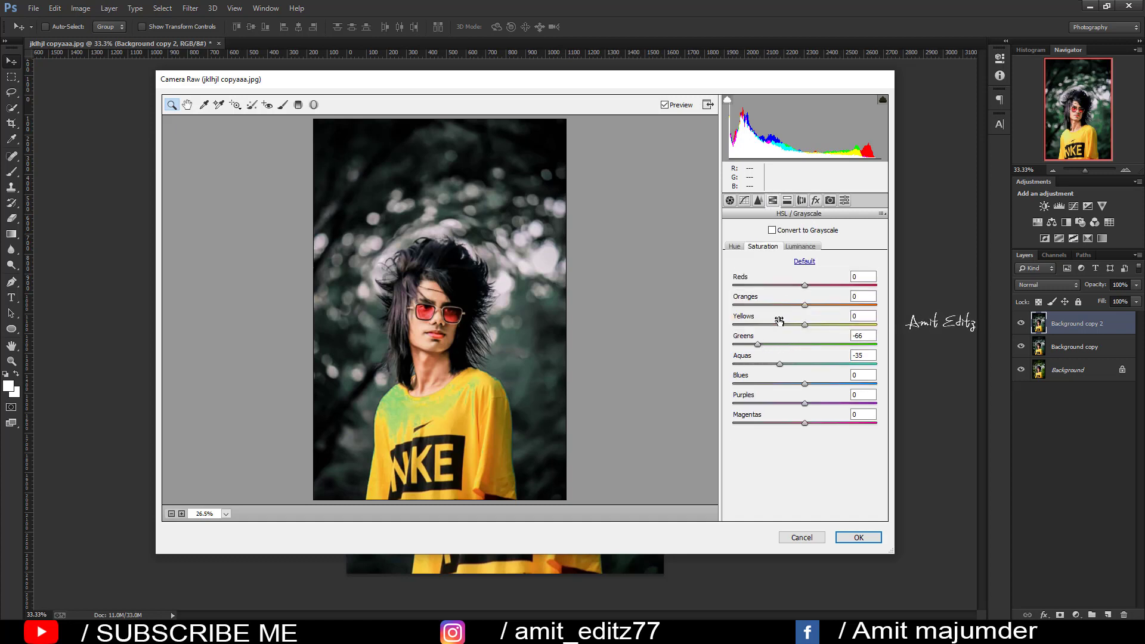
click(800, 248)
drag(754, 345, 779, 354)
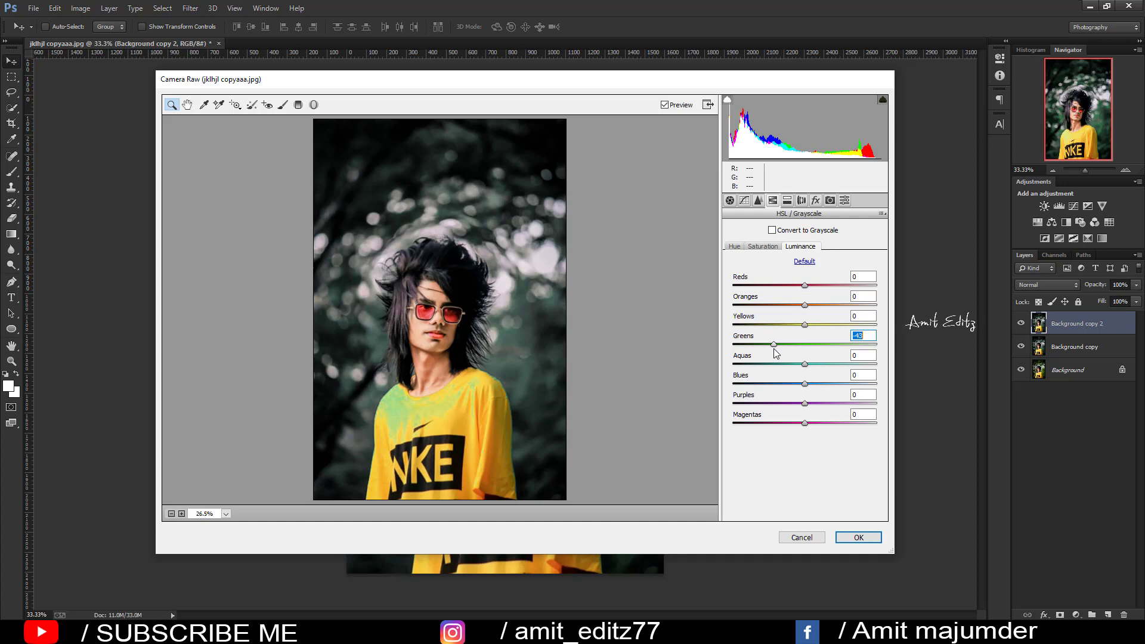
click(762, 247)
mouse_move(770, 345)
mouse_down()
mouse_move(756, 345)
mouse_move(757, 364)
mouse_move(769, 364)
mouse_up()
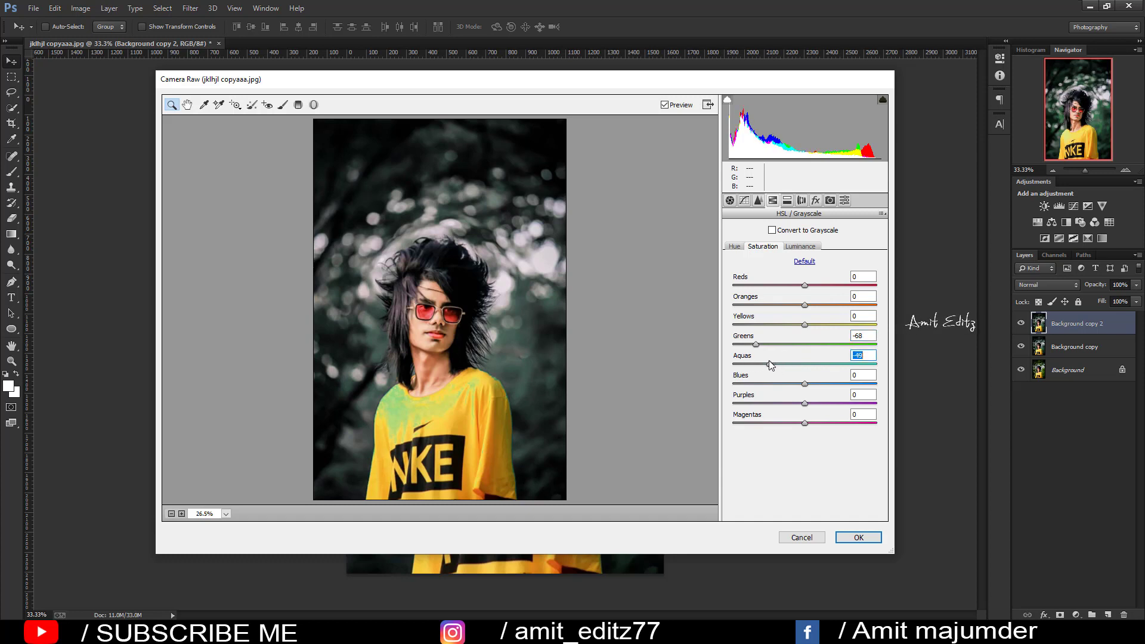
- Set Detail Sharpening to 22 and apply the Camera Raw grade
click(758, 199)
drag(733, 248, 755, 248)
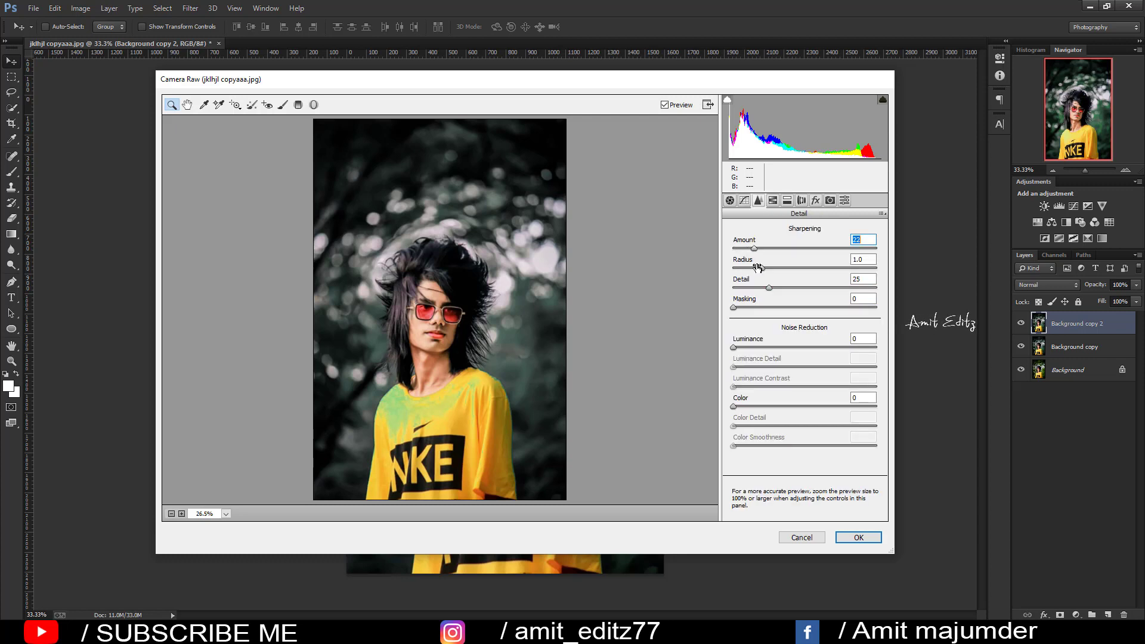
click(859, 537)
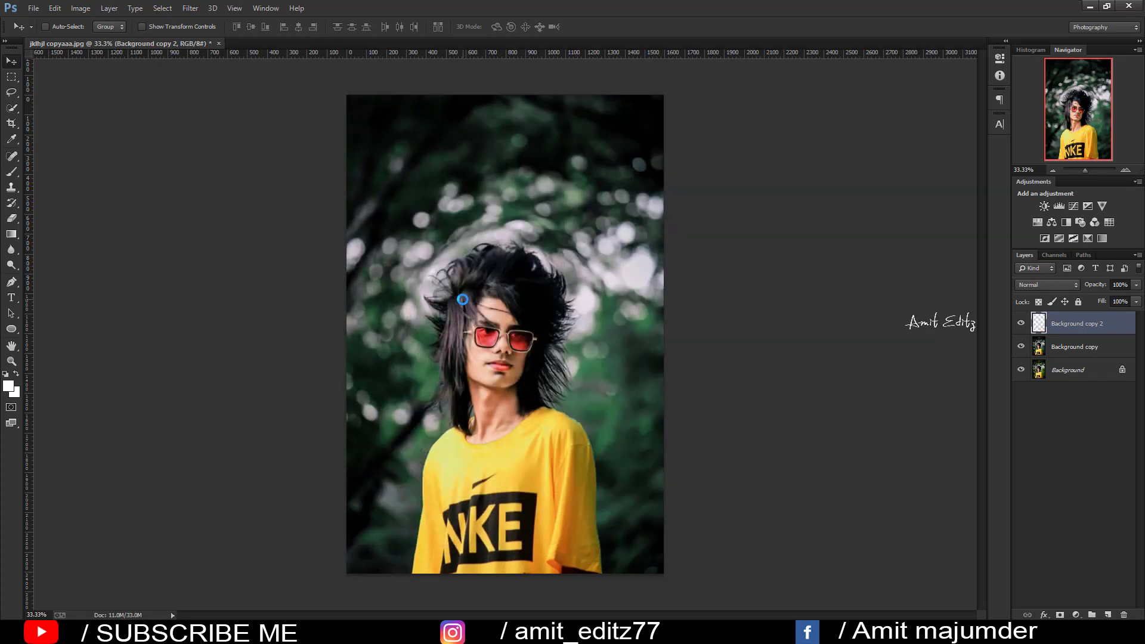
- Merge the two graded layers into one and add a layer mask
key(ctrl+minus)
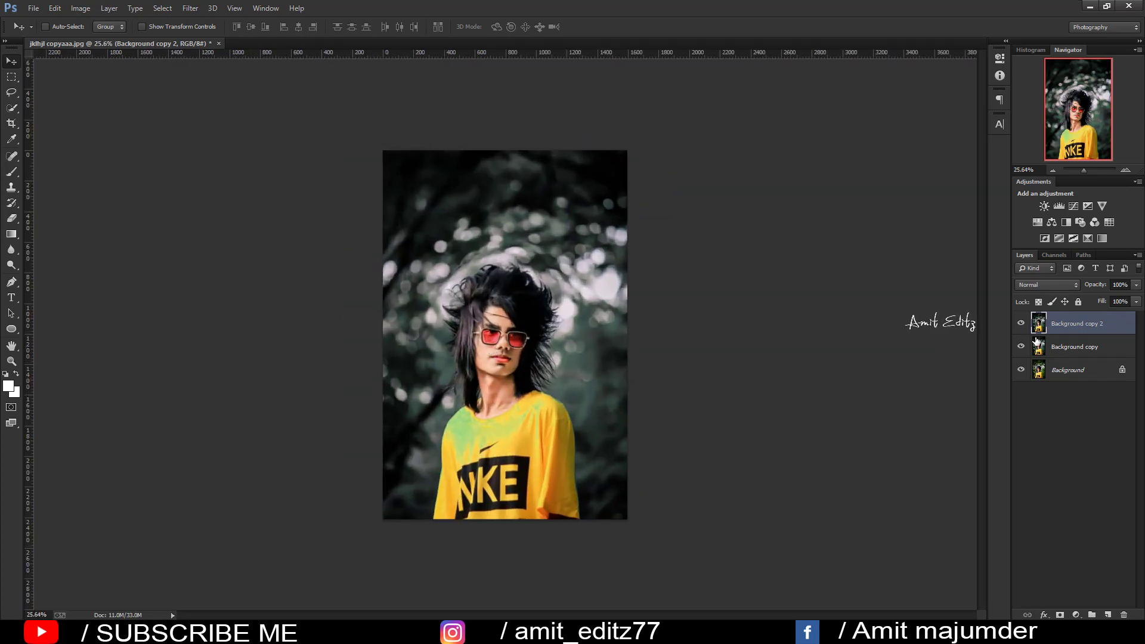
ctrl+click(1062, 346)
right_click(1062, 346)
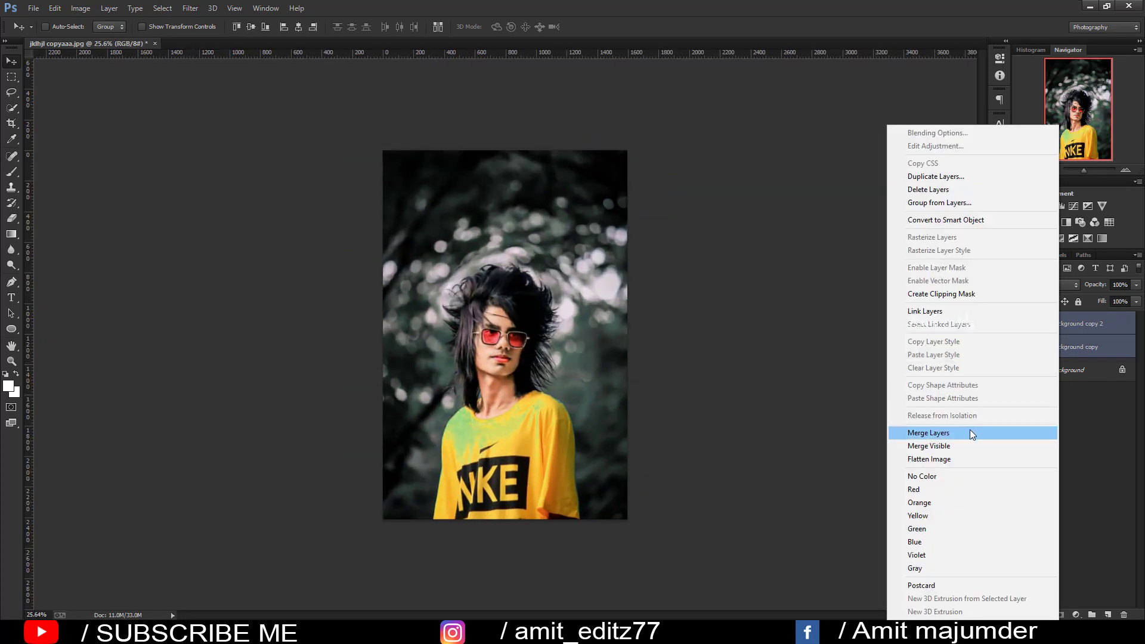
click(970, 433)
click(1060, 615)
- Paint black with a 324 px soft brush to mask the green tint off the left shoulder
key(x)
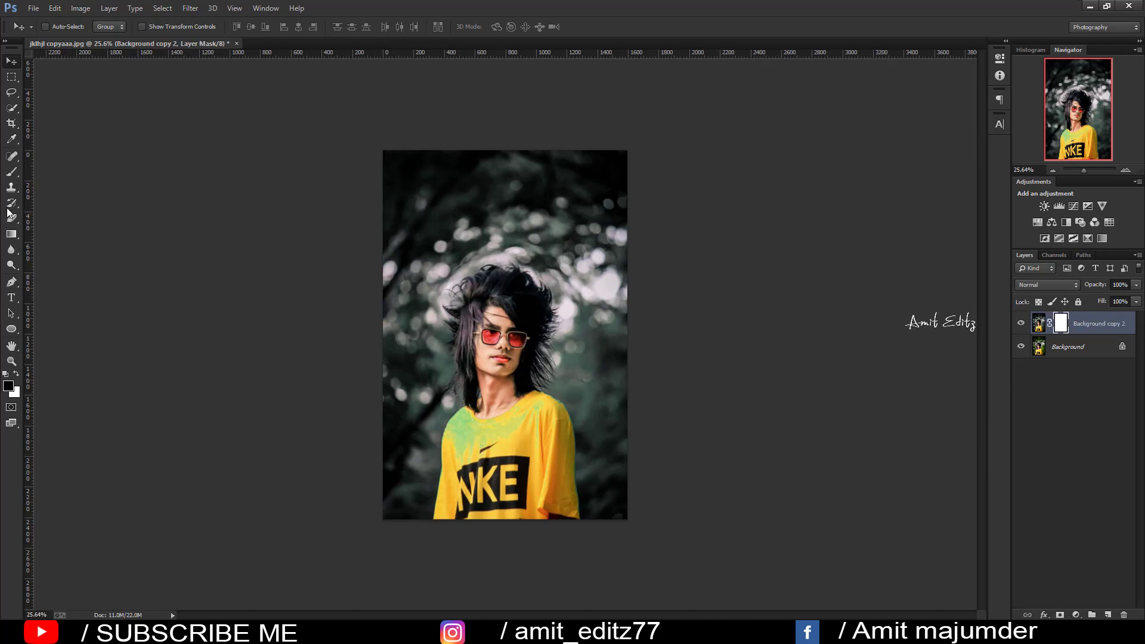
click(11, 171)
click(54, 169)
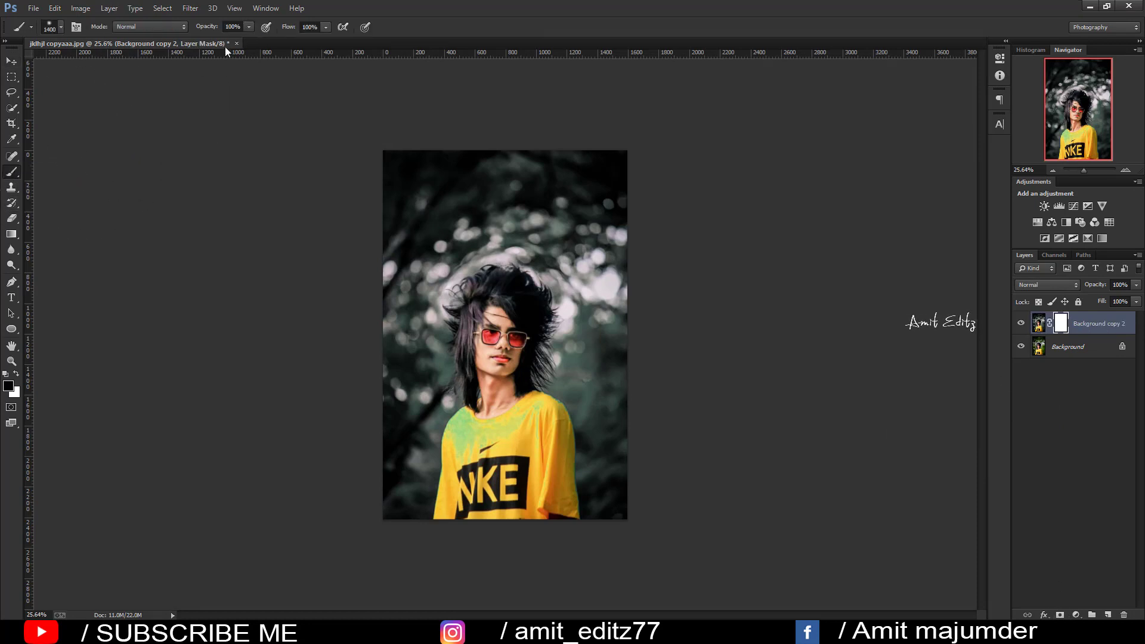
drag(483, 448, 411, 448)
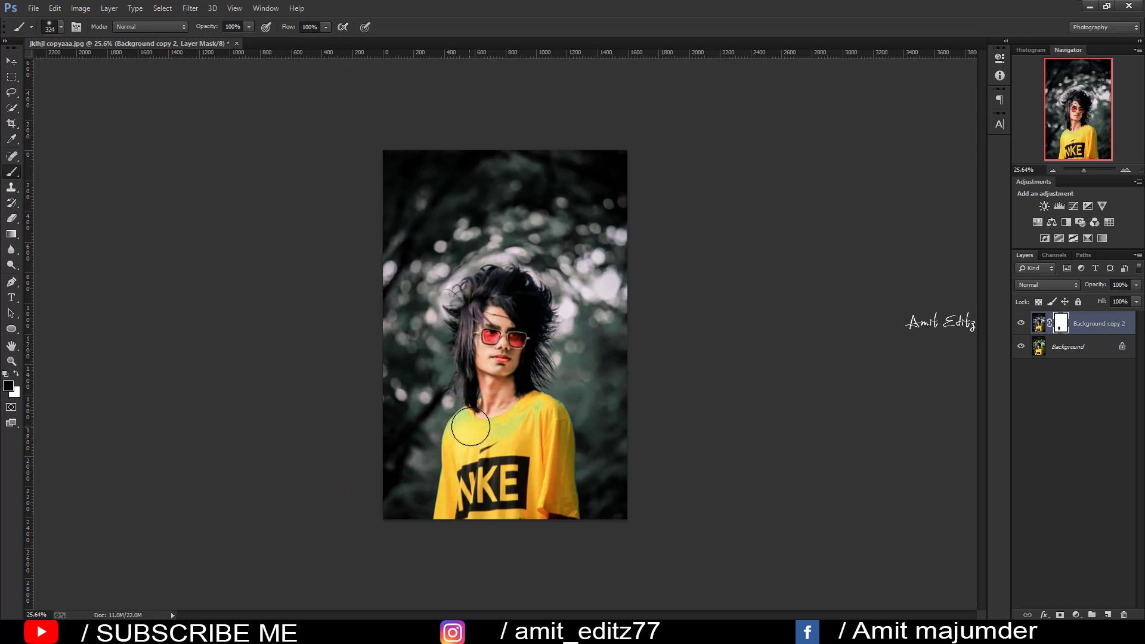
mouse_move(471, 426)
mouse_down()
mouse_move(545, 416)
mouse_move(556, 511)
mouse_move(502, 307)
mouse_up()
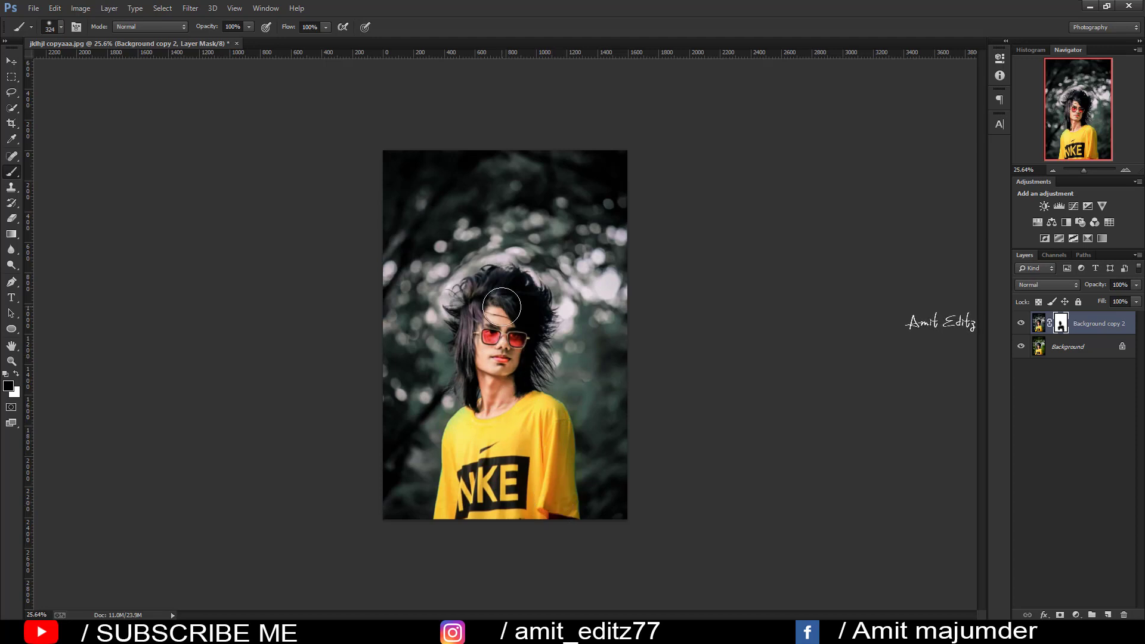
scroll(498, 358, up, 1)
scroll(495, 395, down, 2)
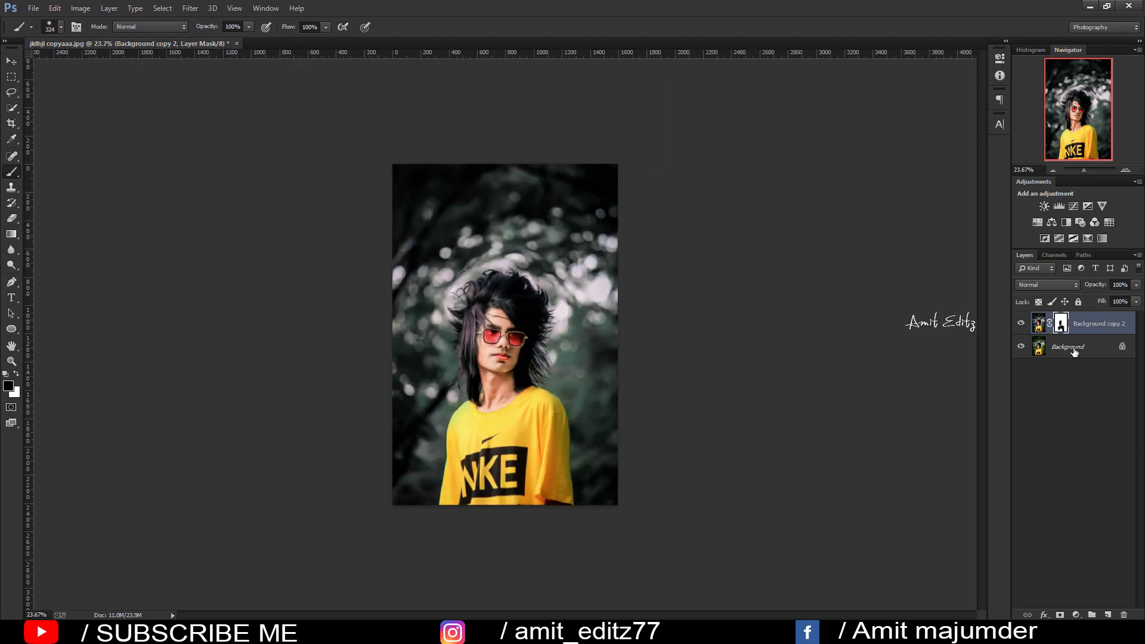
- Stamp all visible layers into a new Layer 1 and switch to the Move tool
key(x)
key(ctrl+shift+alt+e)
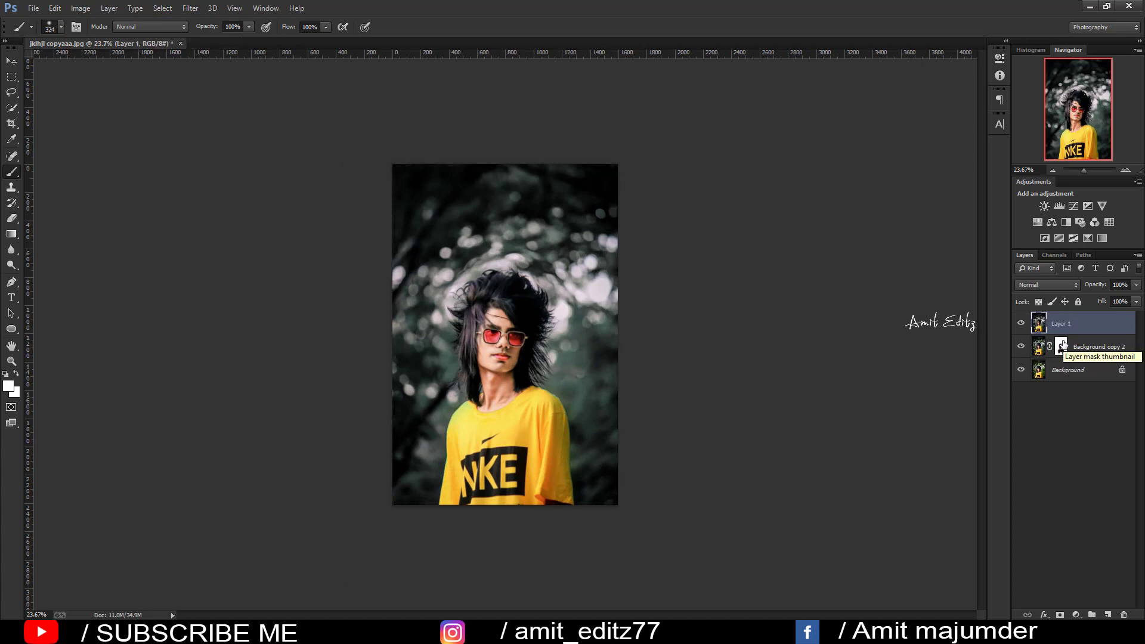
scroll(606, 345, up, 1)
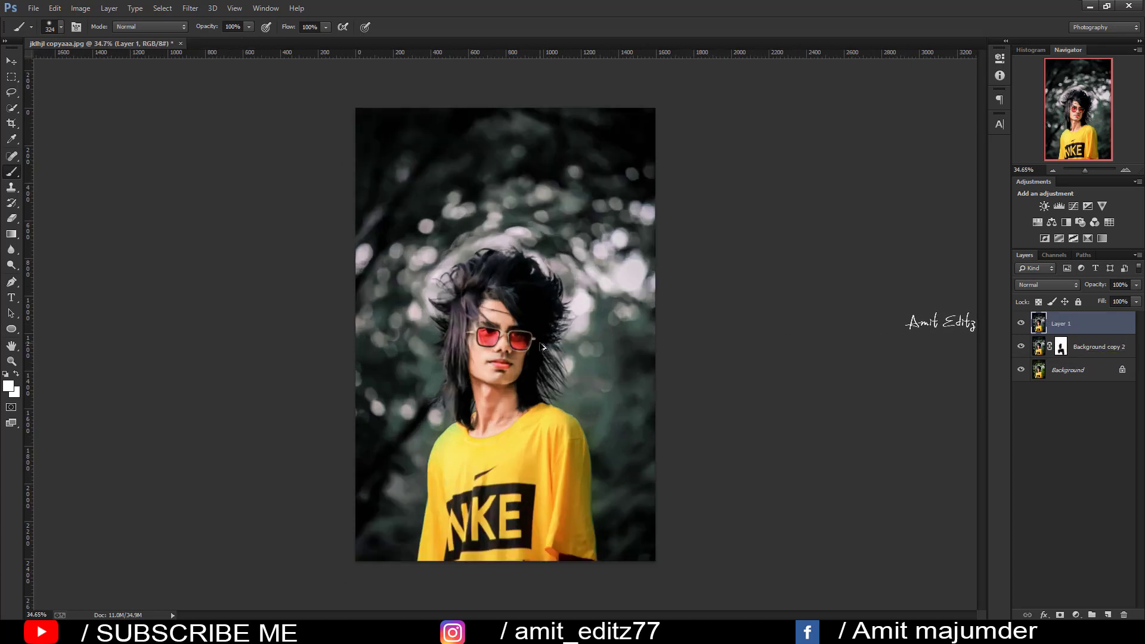
click(10, 62)
scroll(416, 303, up, 1)
scroll(417, 303, down, 2)
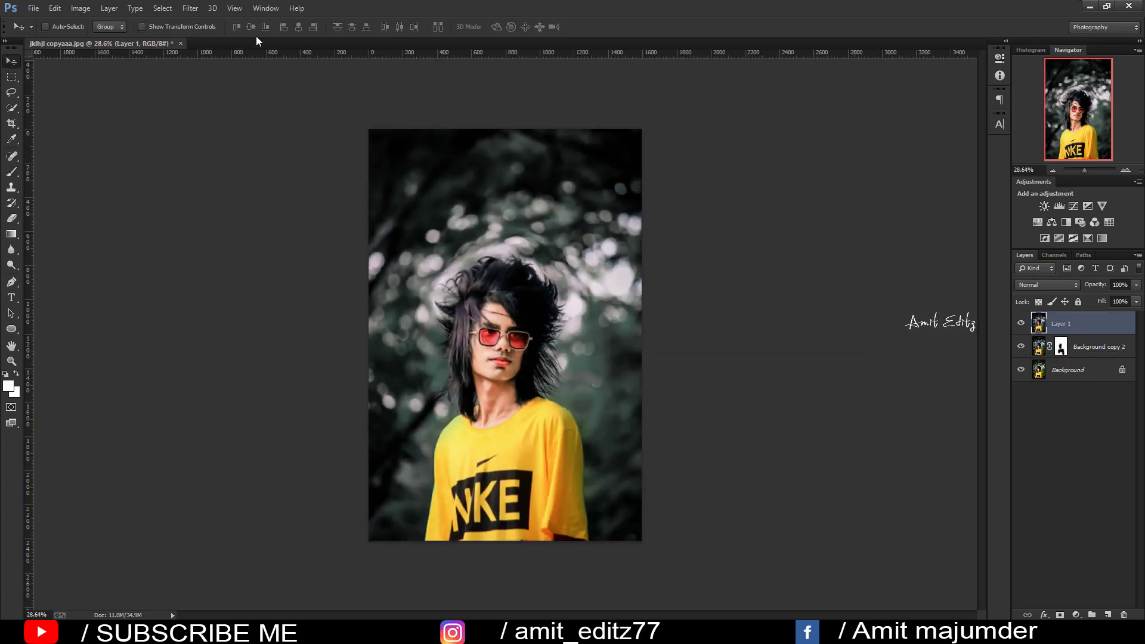
- In Camera Raw on Layer 1, raise Contrast, shift Greens hue, and lower Greens (-18), Aquas (-2) and Oranges saturation
click(190, 8)
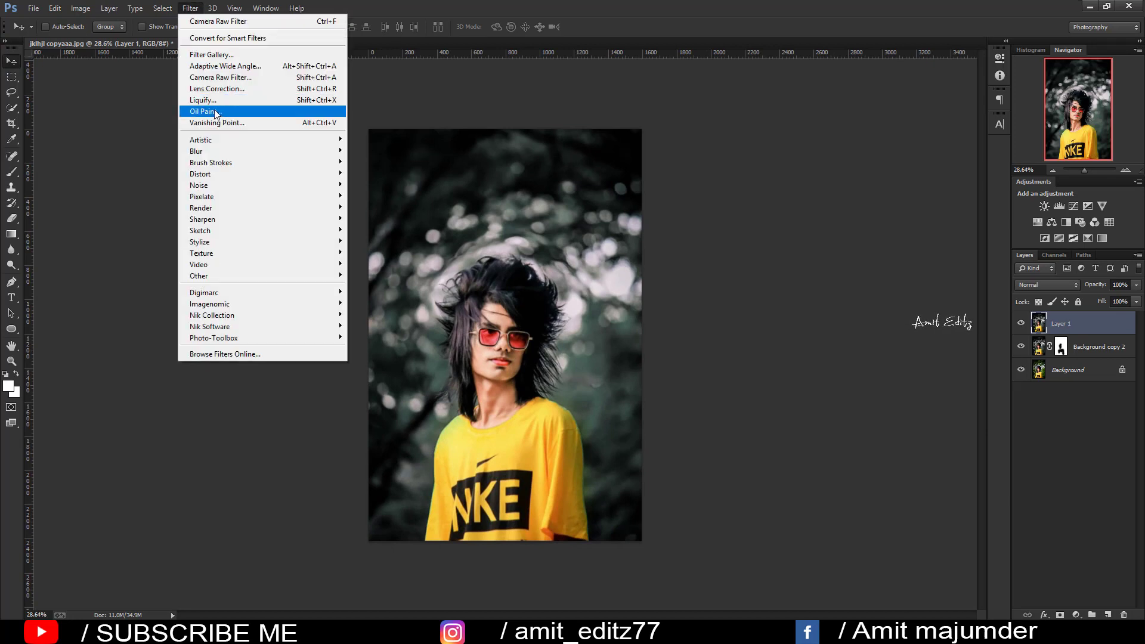
click(215, 77)
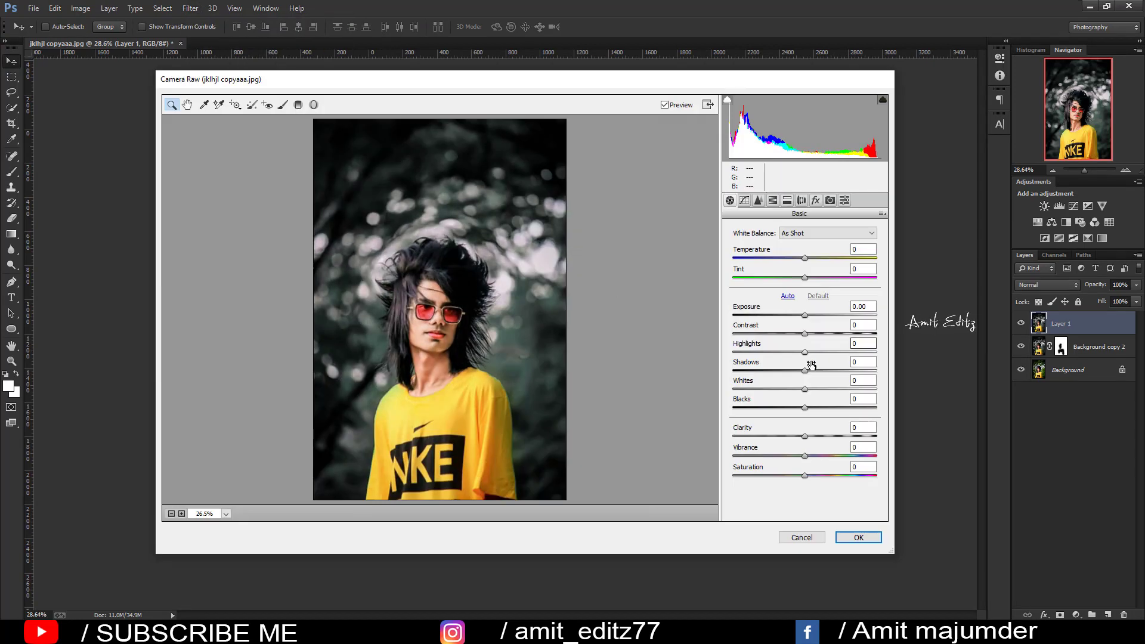
drag(805, 333, 824, 334)
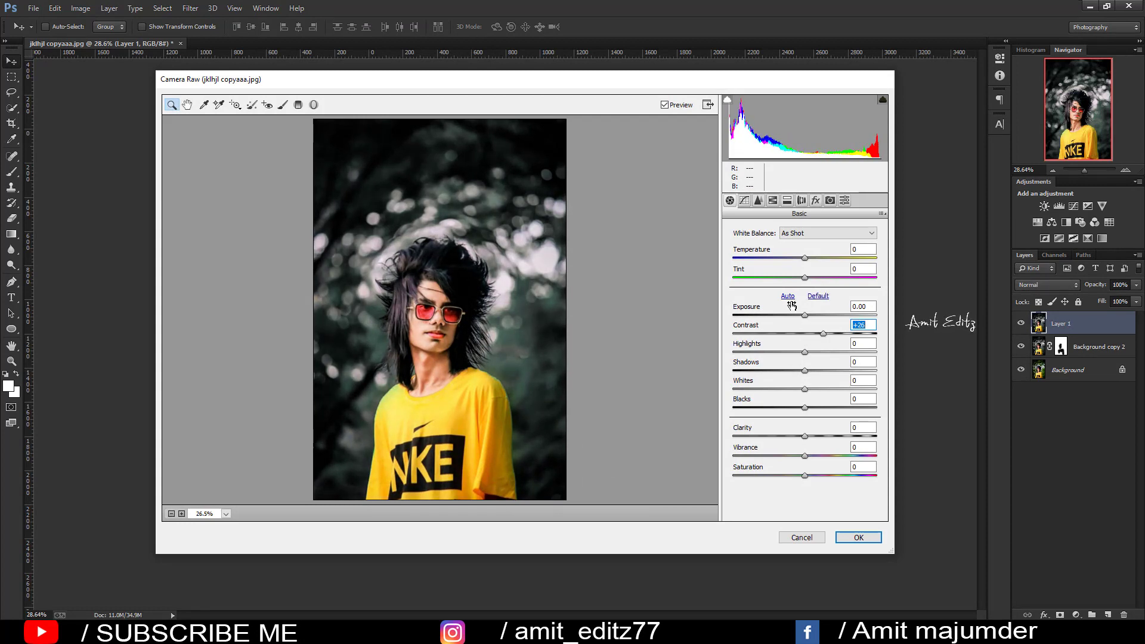
click(774, 201)
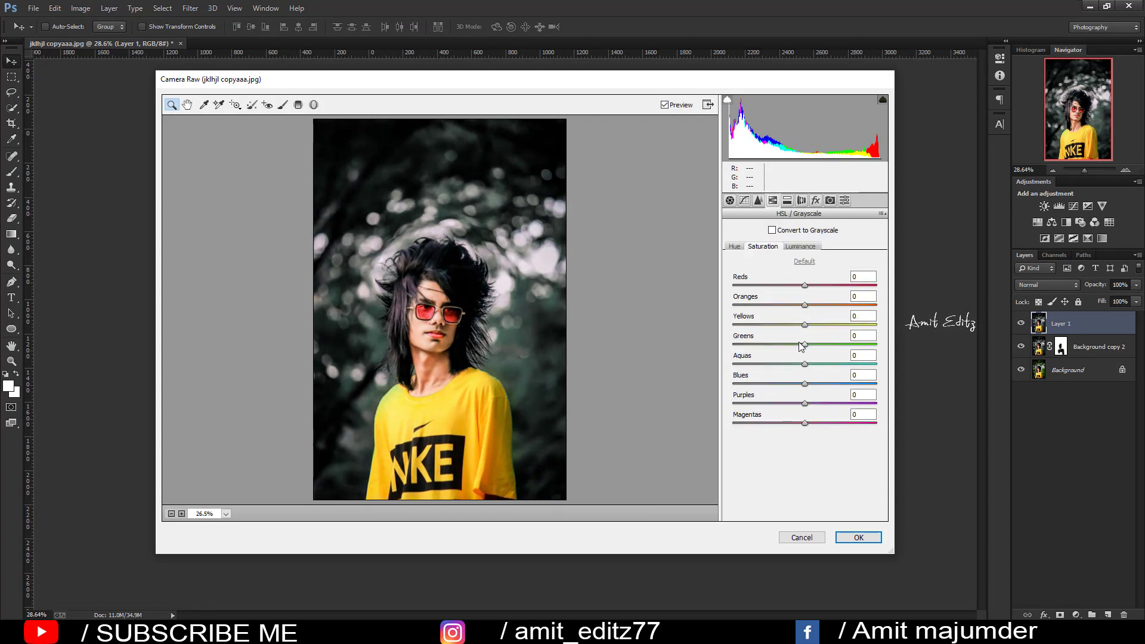
drag(803, 344, 873, 344)
click(733, 247)
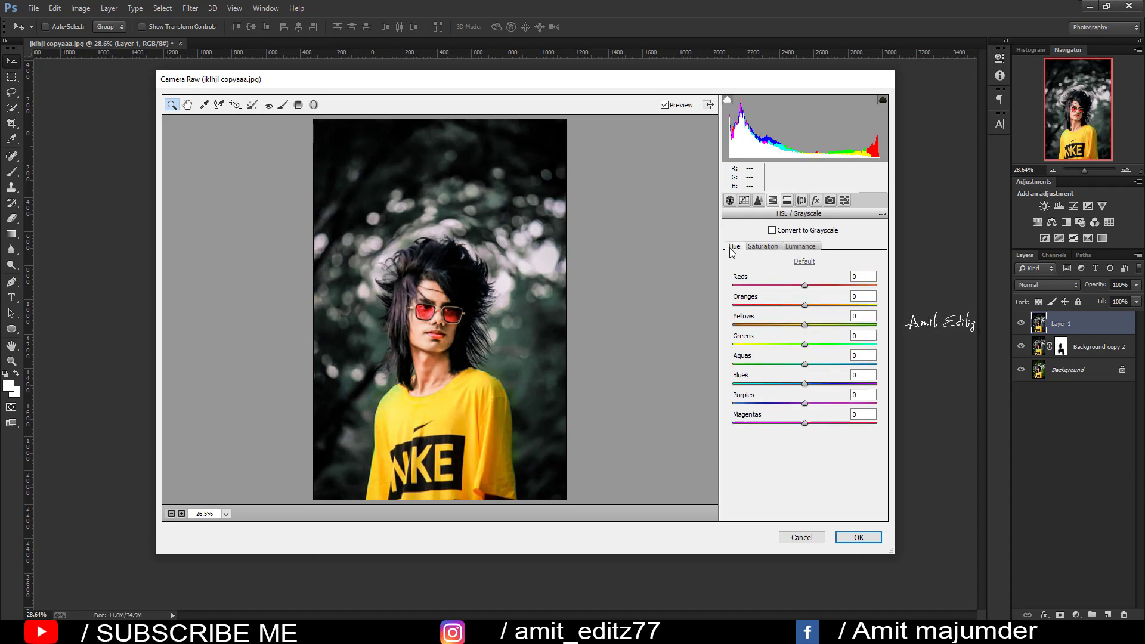
mouse_move(796, 338)
mouse_down()
mouse_move(865, 346)
mouse_move(825, 347)
mouse_up()
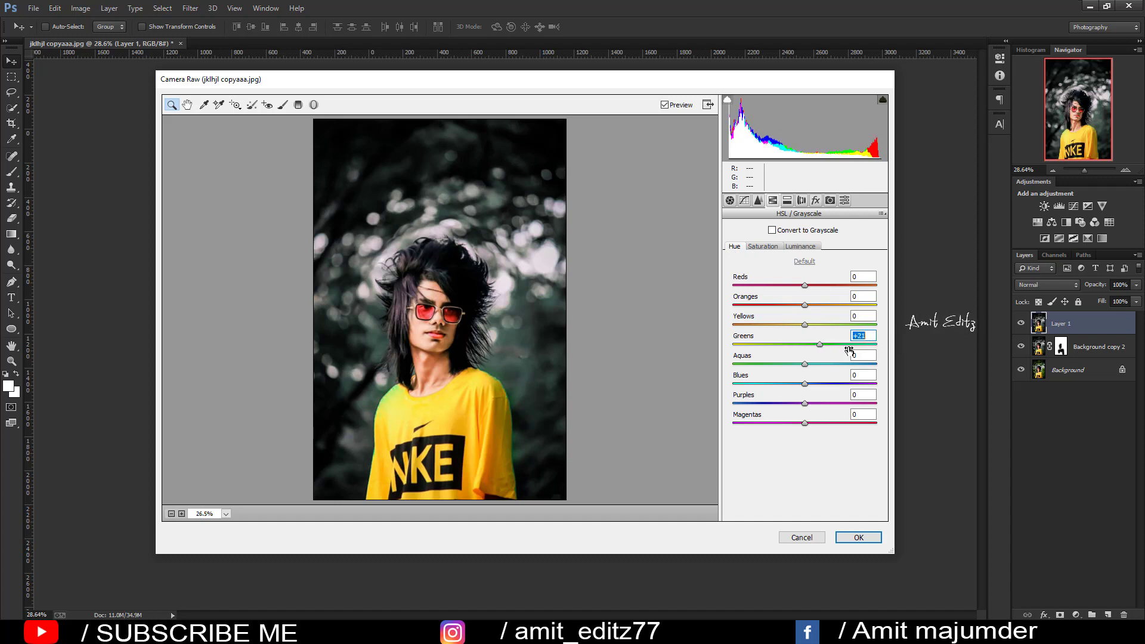
click(763, 247)
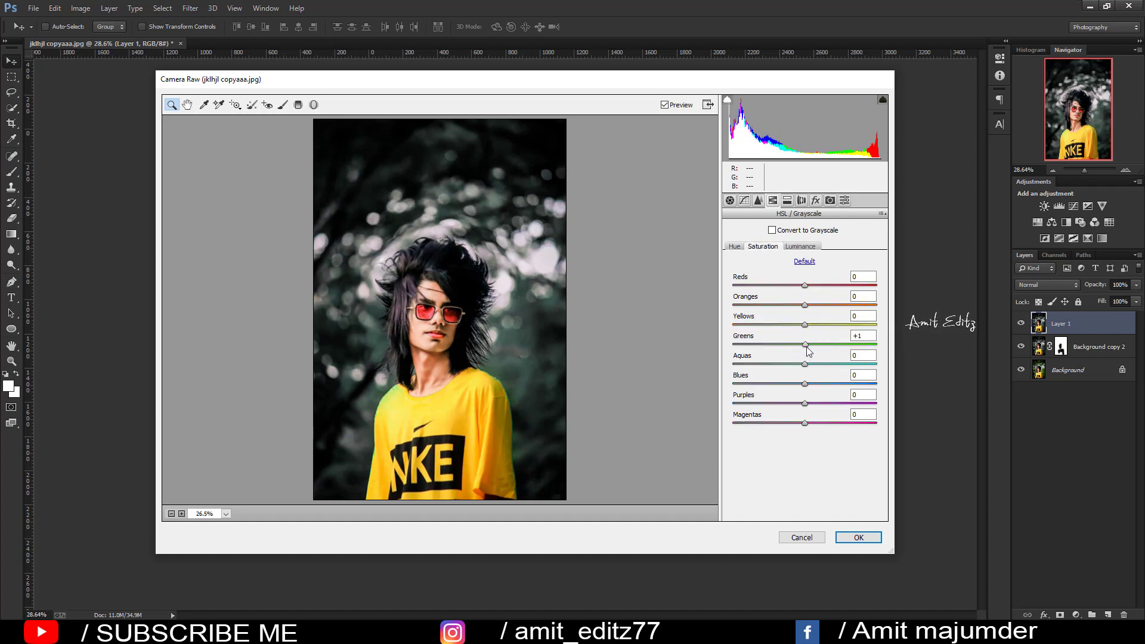
mouse_move(806, 345)
mouse_down()
mouse_move(776, 343)
mouse_move(804, 364)
mouse_up()
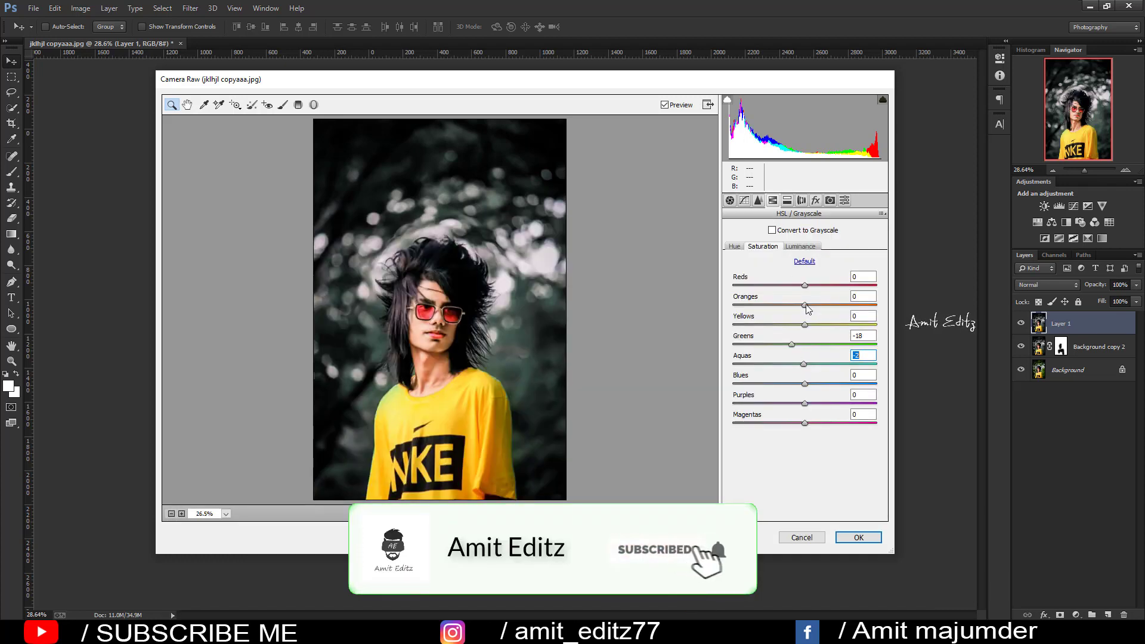
drag(805, 305, 800, 305)
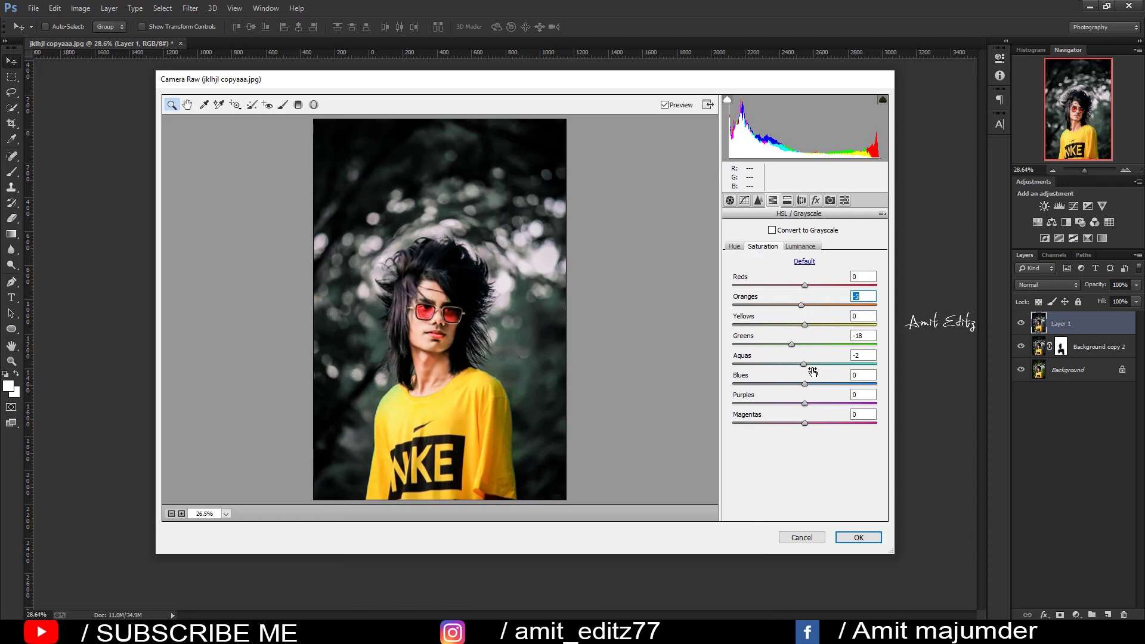
- Apply the Camera Raw grade, add a mask to Layer 1, and paint black over the neck and shoulder
click(857, 537)
scroll(519, 381, up, 1)
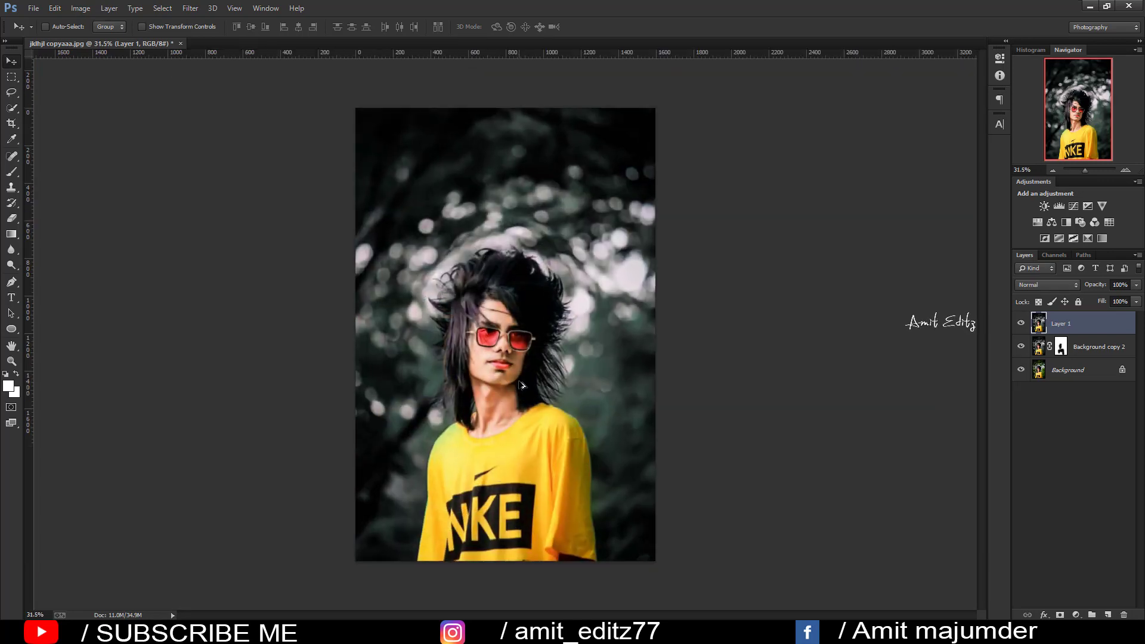
scroll(521, 385, down, 1)
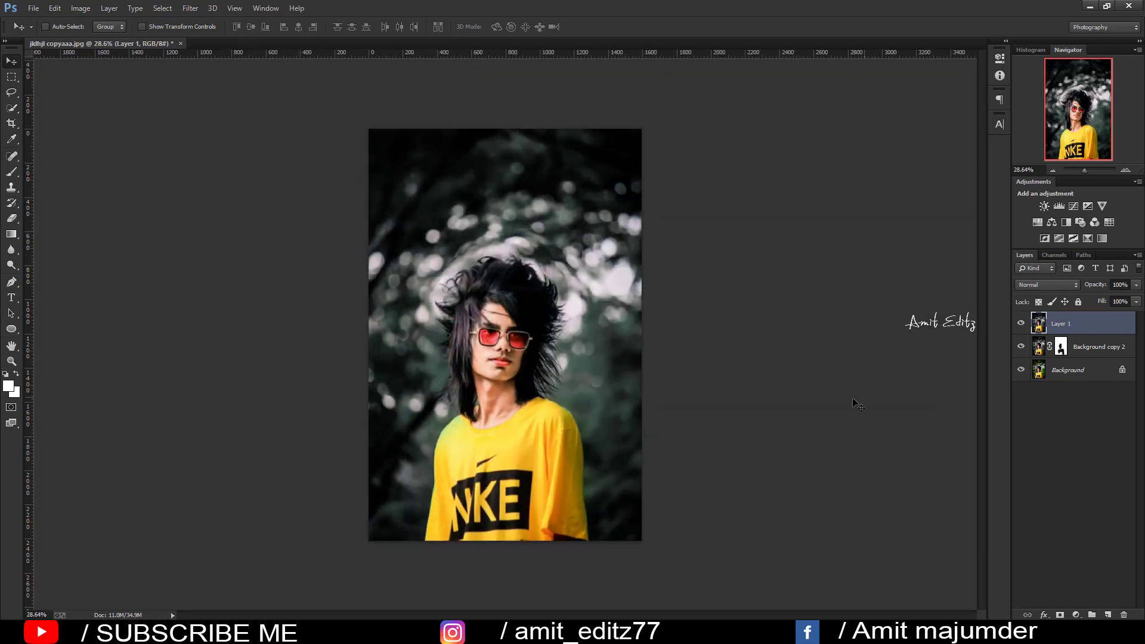
click(1060, 615)
click(11, 171)
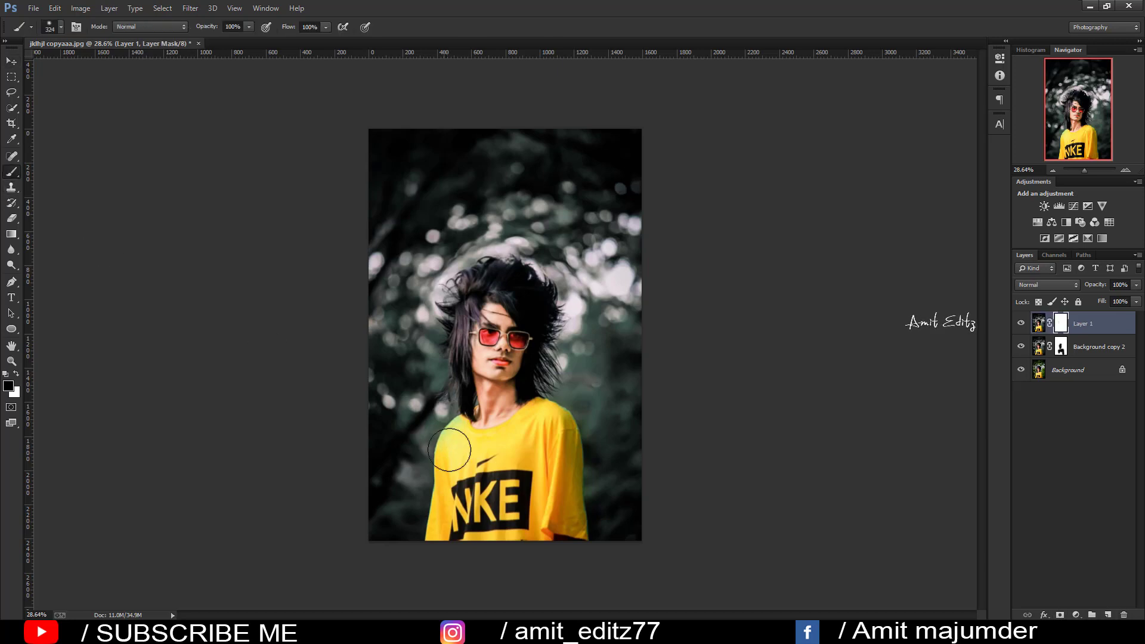
mouse_move(435, 439)
mouse_down()
mouse_move(545, 422)
mouse_move(564, 541)
mouse_move(496, 433)
mouse_move(456, 437)
mouse_move(490, 489)
mouse_up()
scroll(511, 318, down, 1)
scroll(511, 317, down, 1)
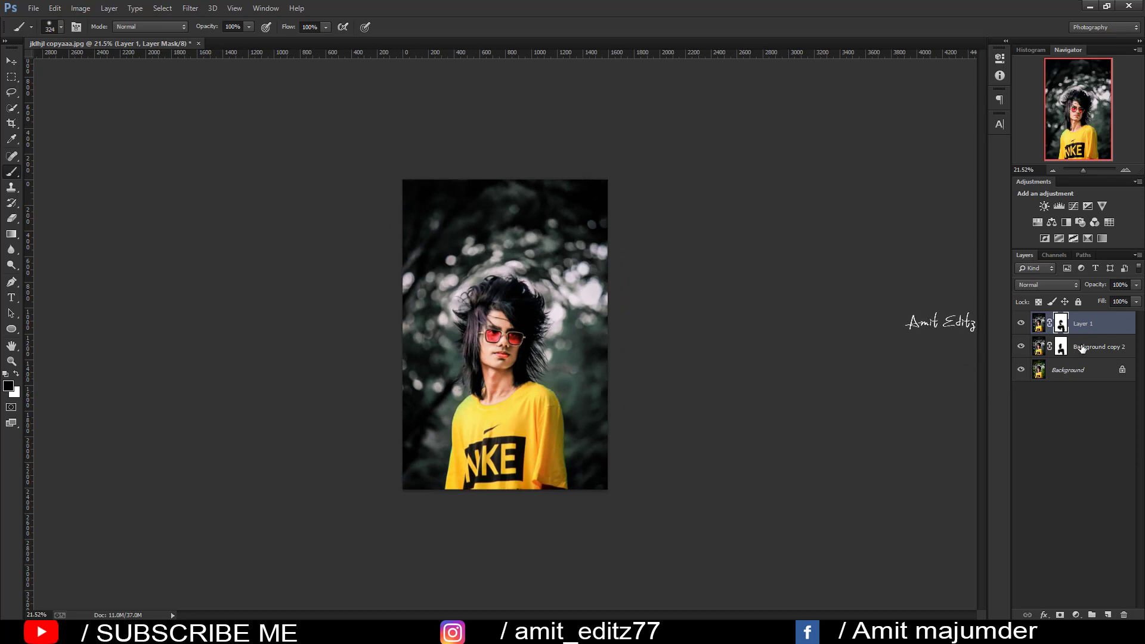
- Merge Layer 1 with Background copy 2, stamp visible layers, and merge the result into Layer 2
shift+click(1087, 346)
right_click(1088, 346)
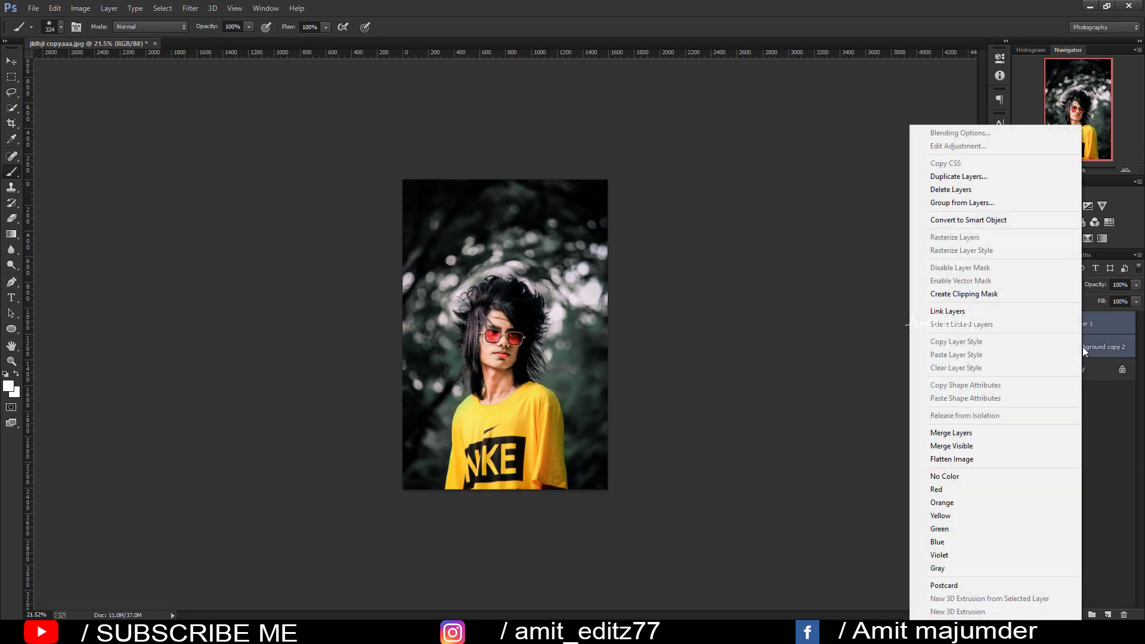
click(992, 432)
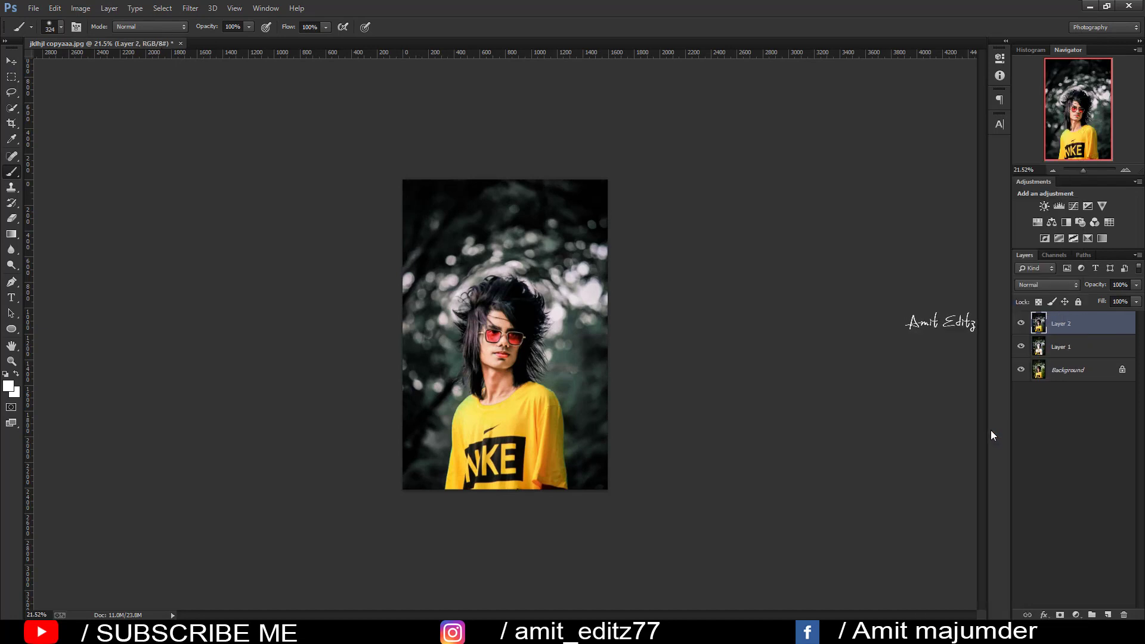
key(ctrl+alt+shift+e)
scroll(501, 311, up, 2)
scroll(501, 310, down, 1)
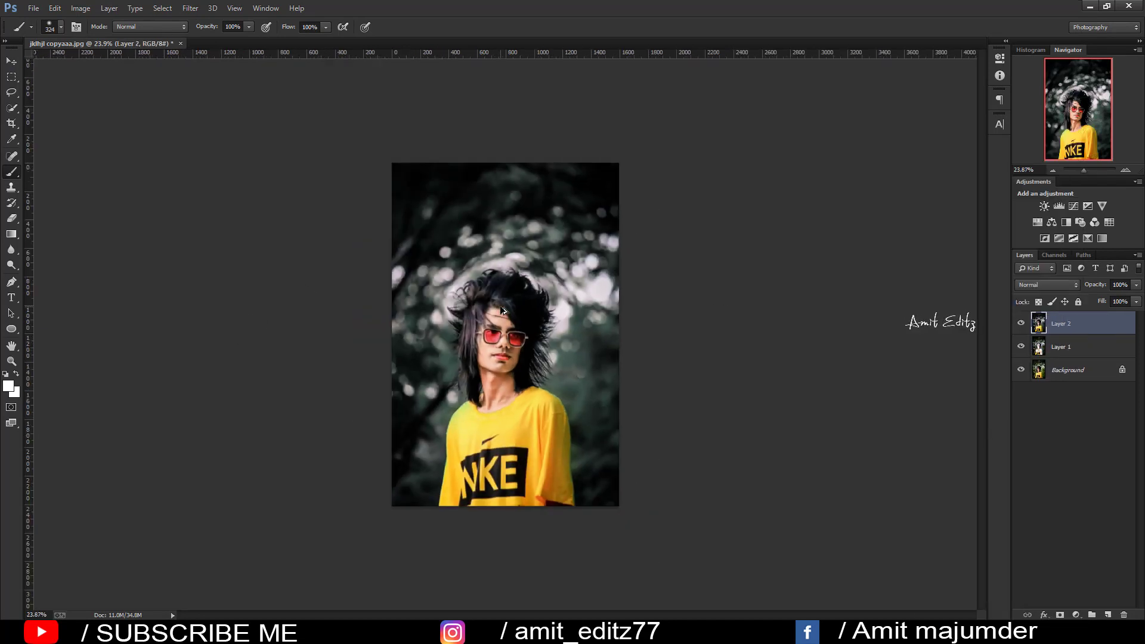
scroll(502, 309, up, 2)
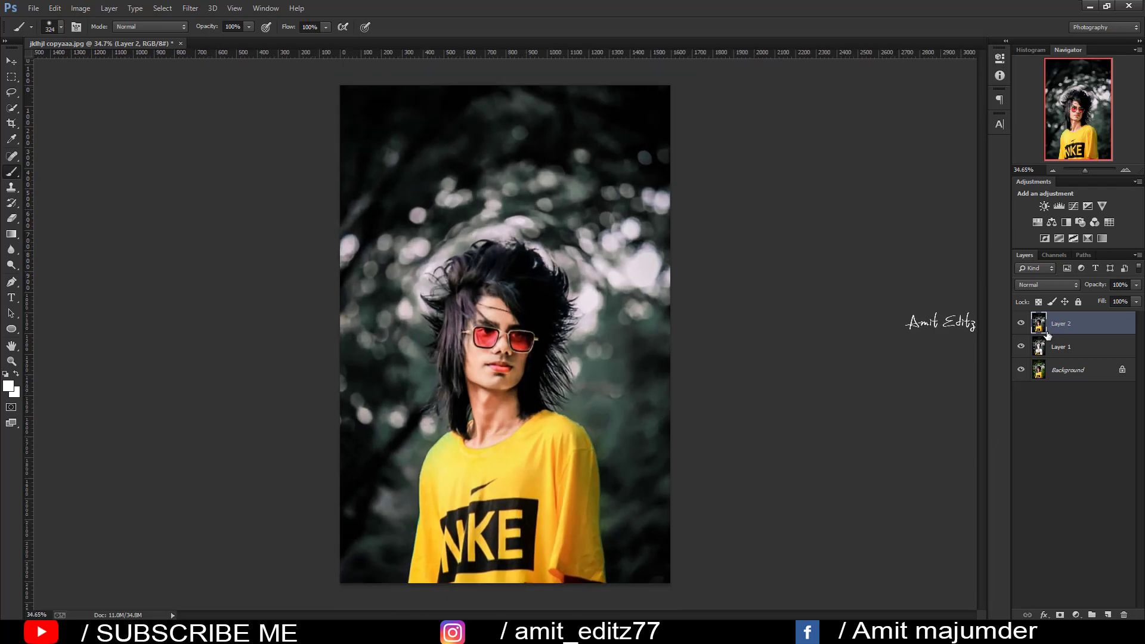
ctrl+click(1073, 353)
right_click(1073, 353)
click(990, 433)
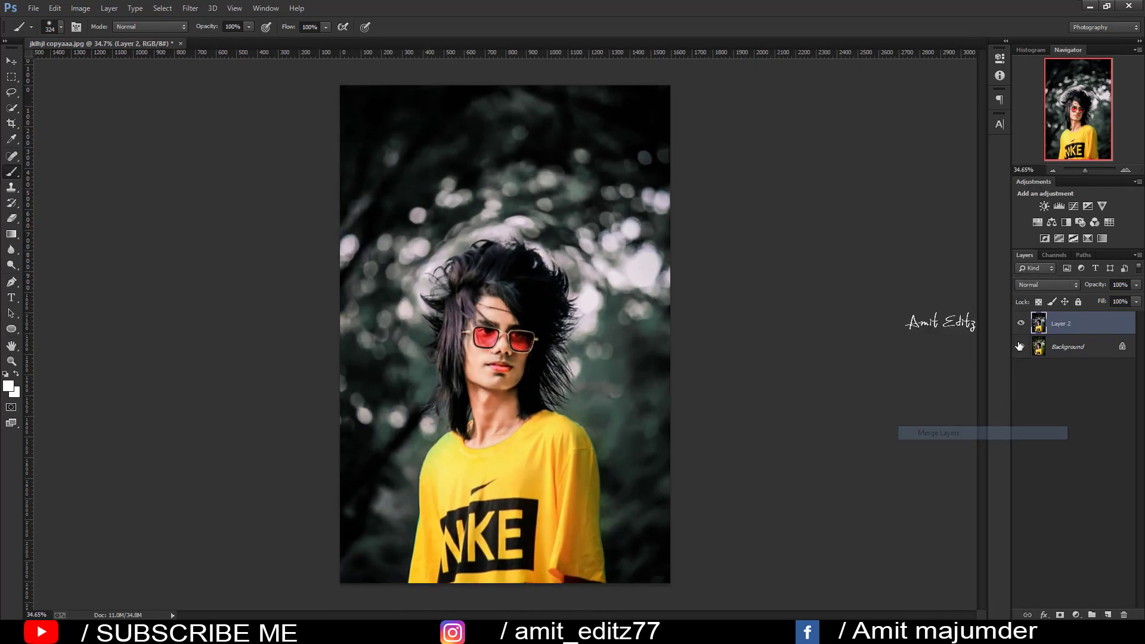
- Toggle Layer 2's visibility to compare the grade with the original, then select the Move tool
click(1021, 323)
click(1021, 324)
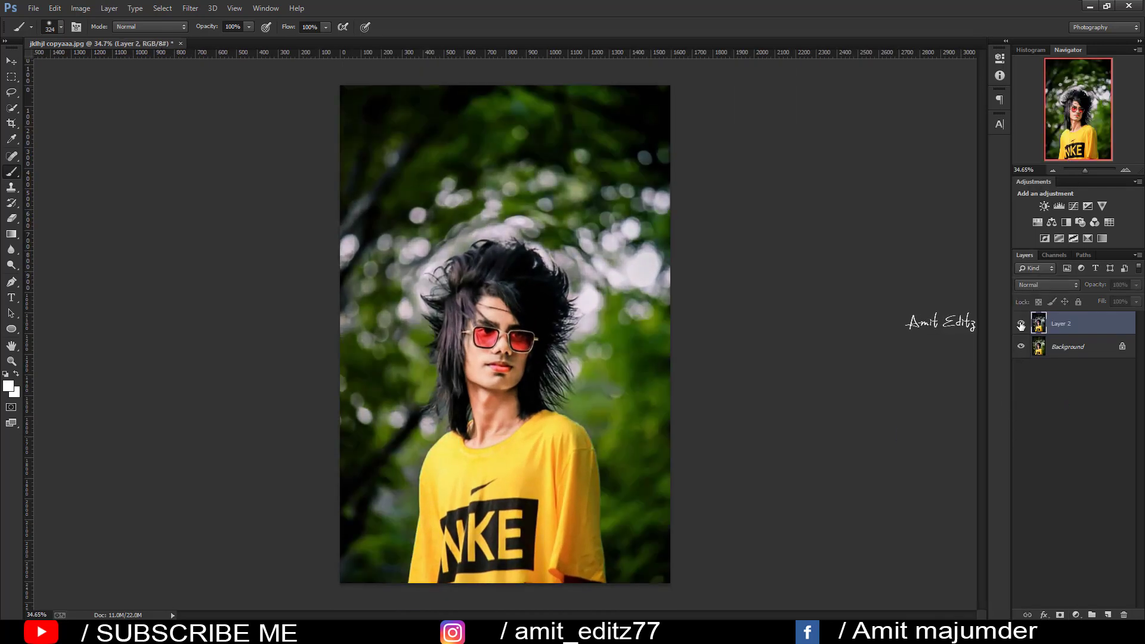
click(1021, 324)
click(1021, 324)
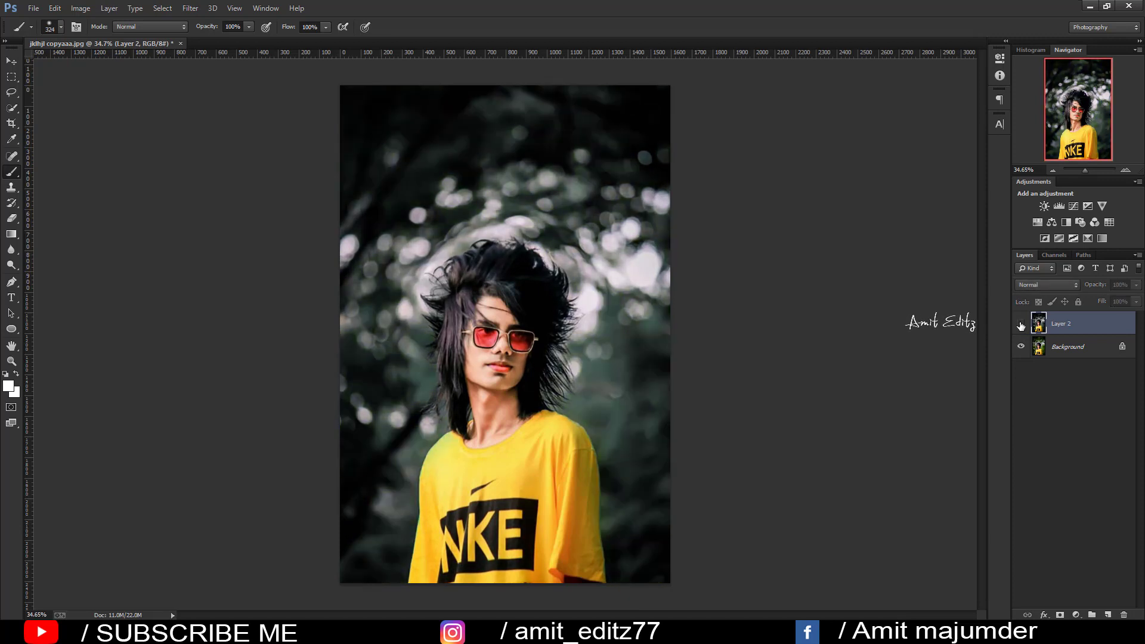
click(1021, 324)
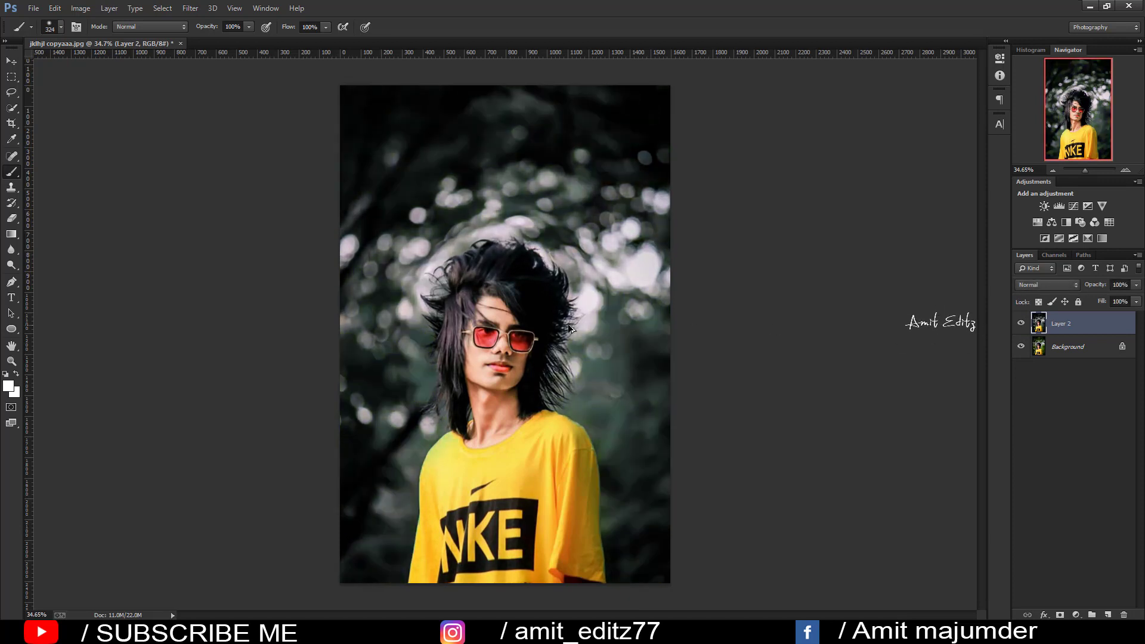
scroll(557, 321, up, 3)
scroll(557, 321, down, 5)
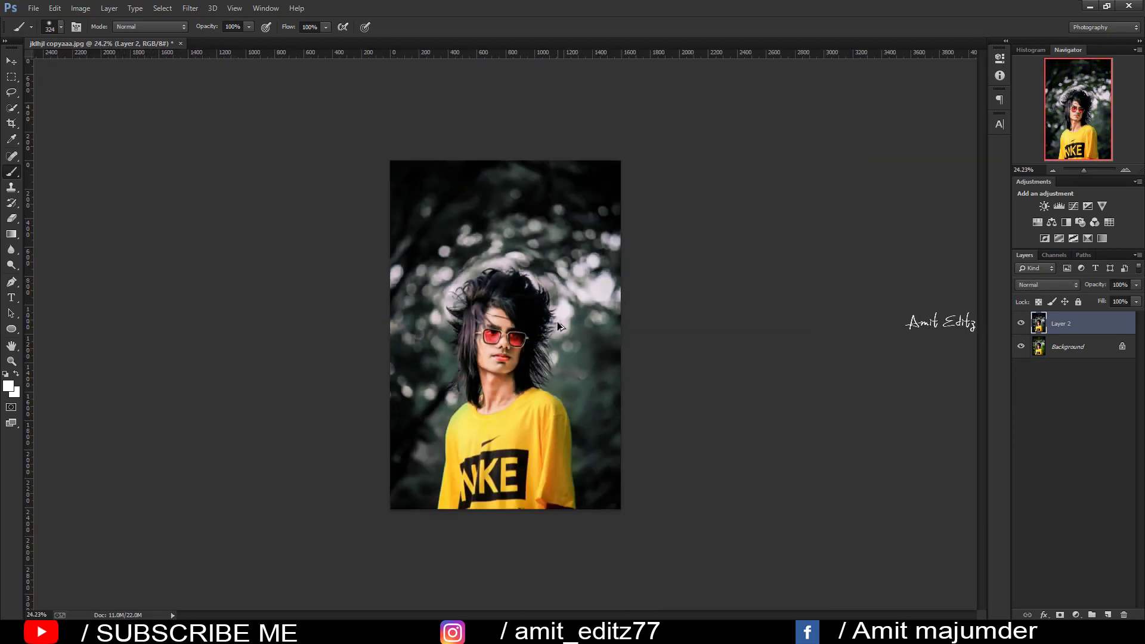
click(11, 61)
scroll(505, 335, up, 2)
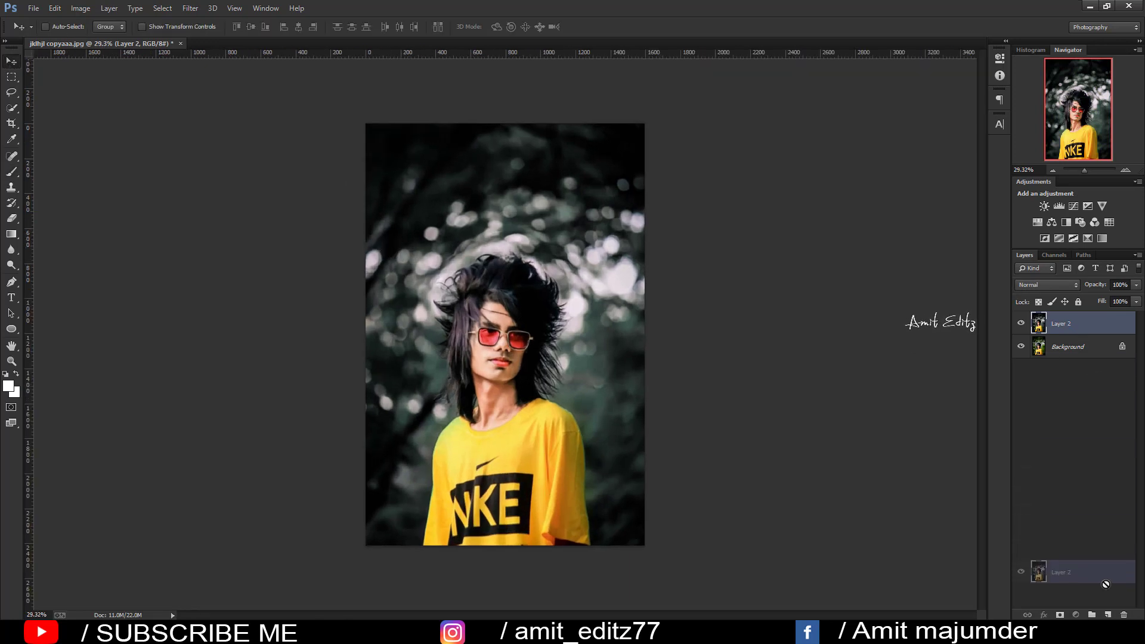
- Duplicate Layer 2 and add a Selective Color layer, lightening the Blacks and lowering their Magenta
drag(1082, 338, 1107, 614)
click(1073, 614)
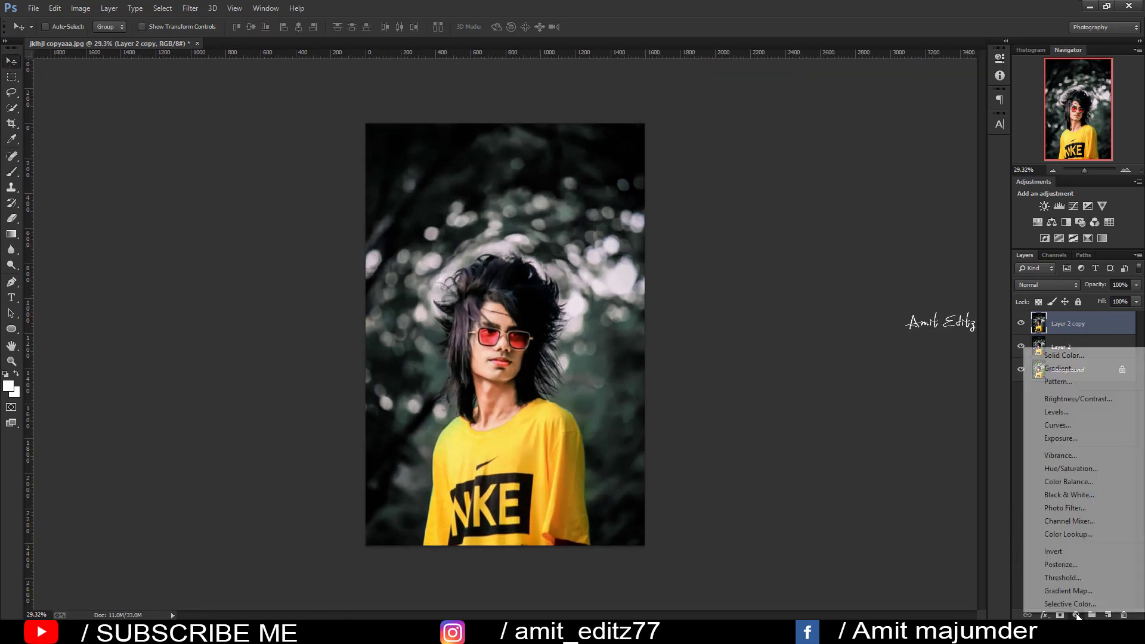
click(1067, 618)
click(928, 103)
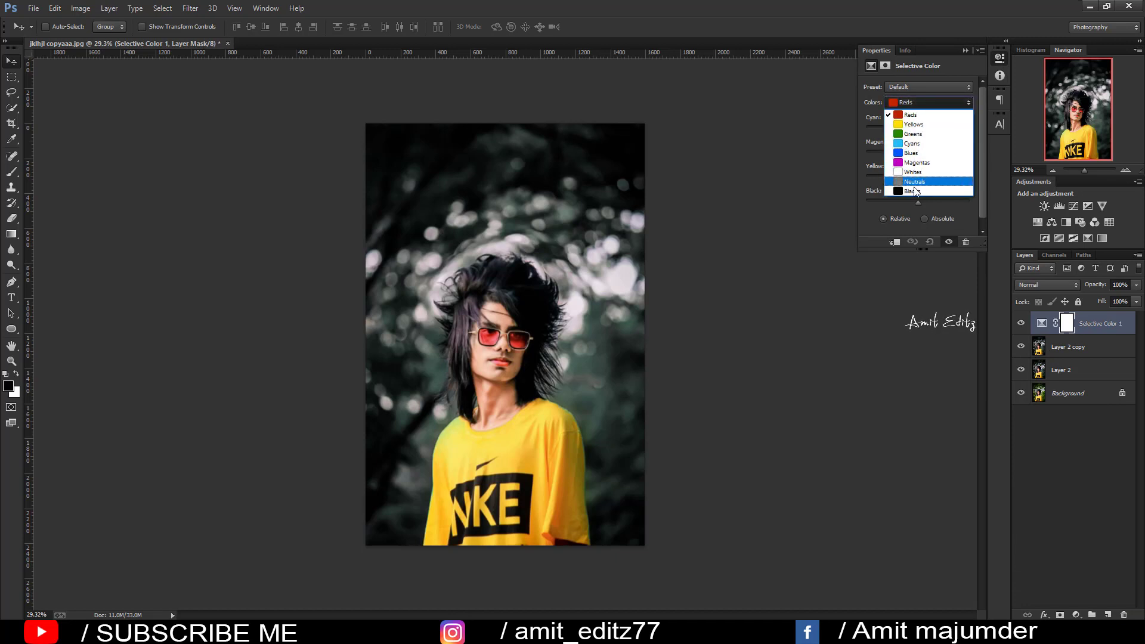
click(913, 192)
drag(918, 200, 919, 197)
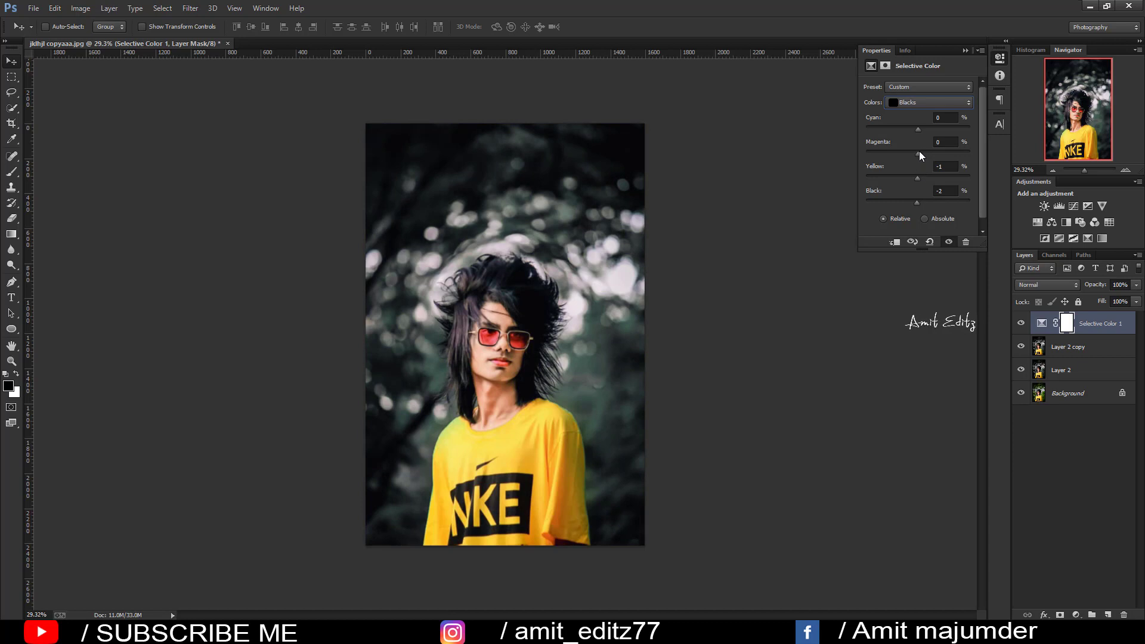
drag(919, 152, 917, 127)
click(923, 120)
- Set the Neutrals to Black +3 and Yellow 0, with slightly less Magenta and Cyan
click(919, 101)
click(914, 181)
drag(914, 202, 922, 202)
double_click(943, 167)
text(0)
key(Return)
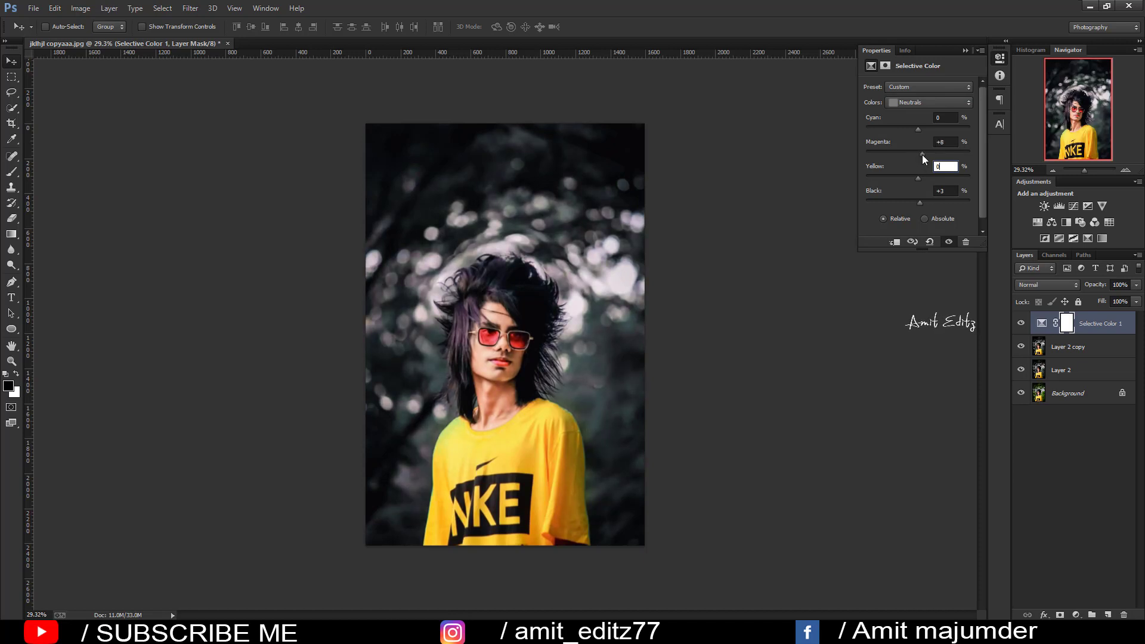
drag(922, 155, 916, 154)
drag(922, 126, 919, 128)
click(940, 118)
click(966, 51)
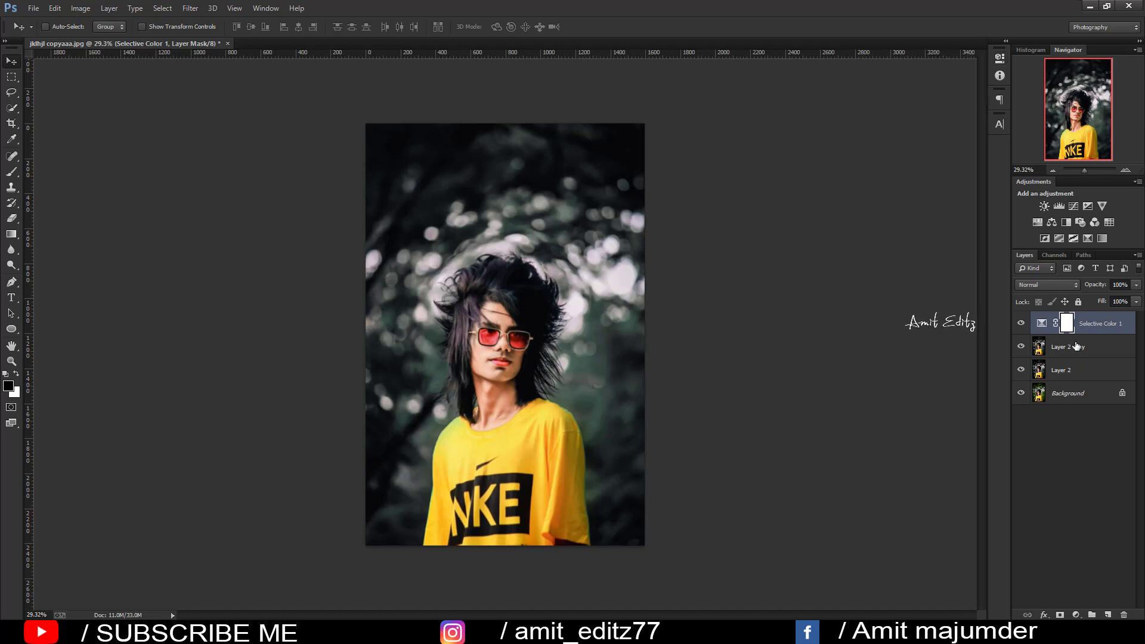
- Merge the Selective Color adjustment into Layer 2 copy and duplicate the merged layer
ctrl+click(1073, 349)
right_click(1073, 349)
click(1014, 433)
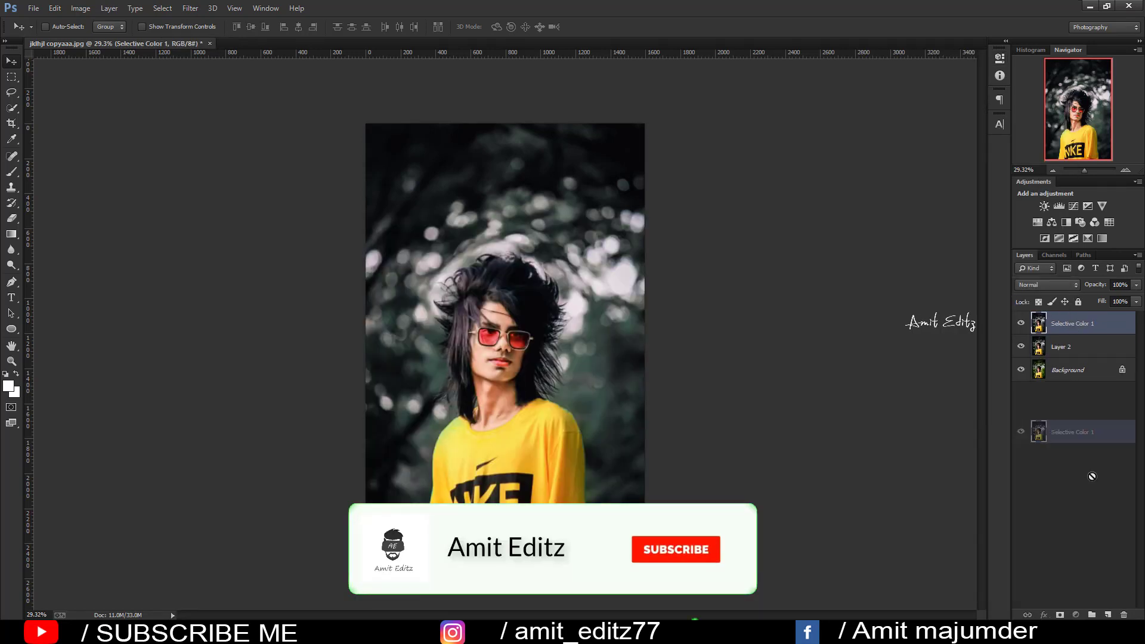
drag(1068, 323, 1108, 615)
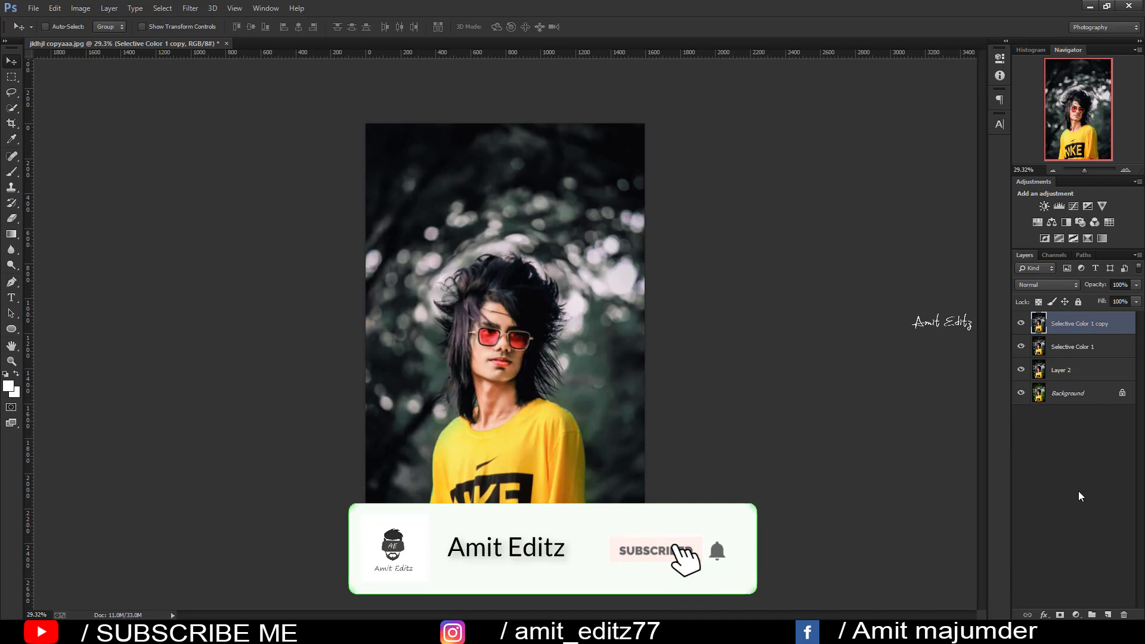
- Add an Exposure adjustment layer with Offset raised to +0.0172
click(1076, 614)
click(1061, 438)
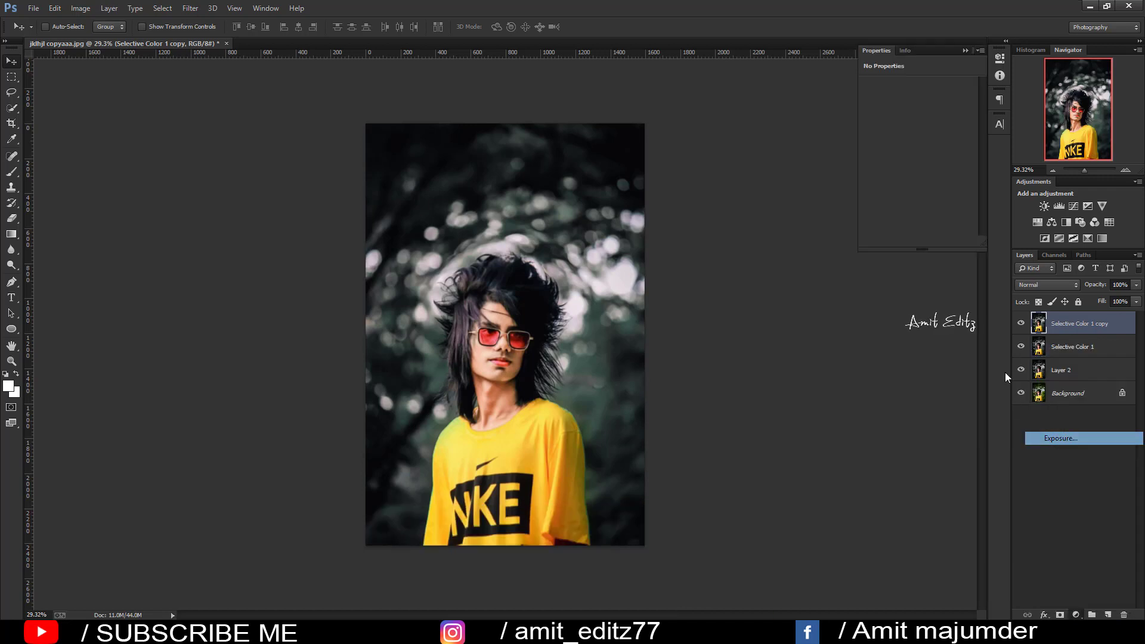
drag(917, 142, 920, 142)
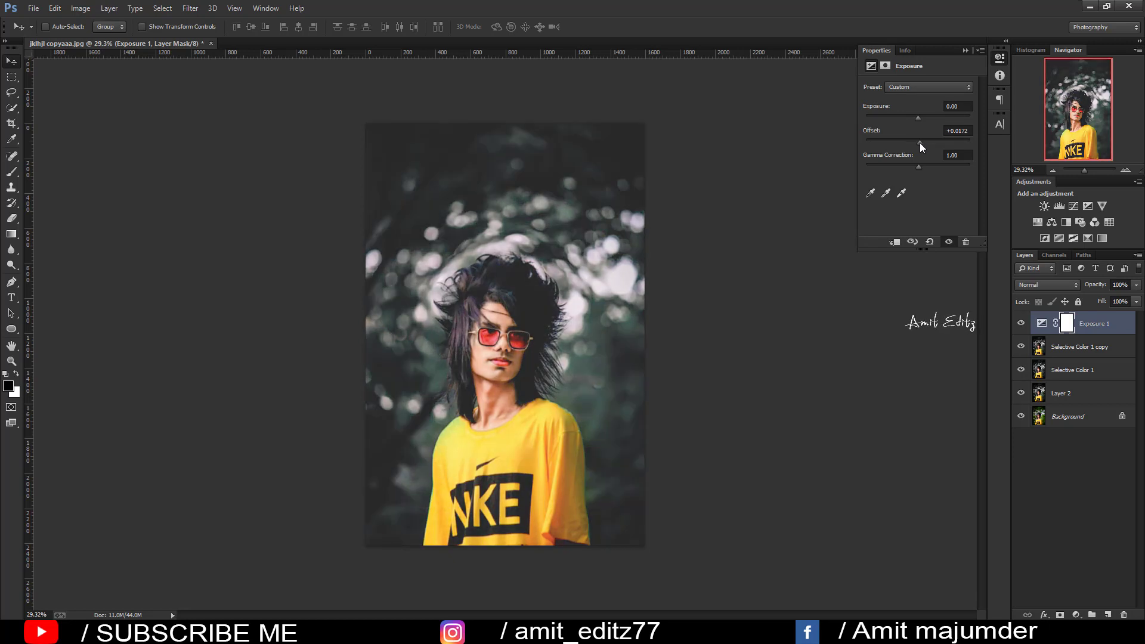
- Merge Exposure 1 and all the edited layers above Background into one layer
click(964, 50)
shift+click(1079, 370)
right_click(1085, 402)
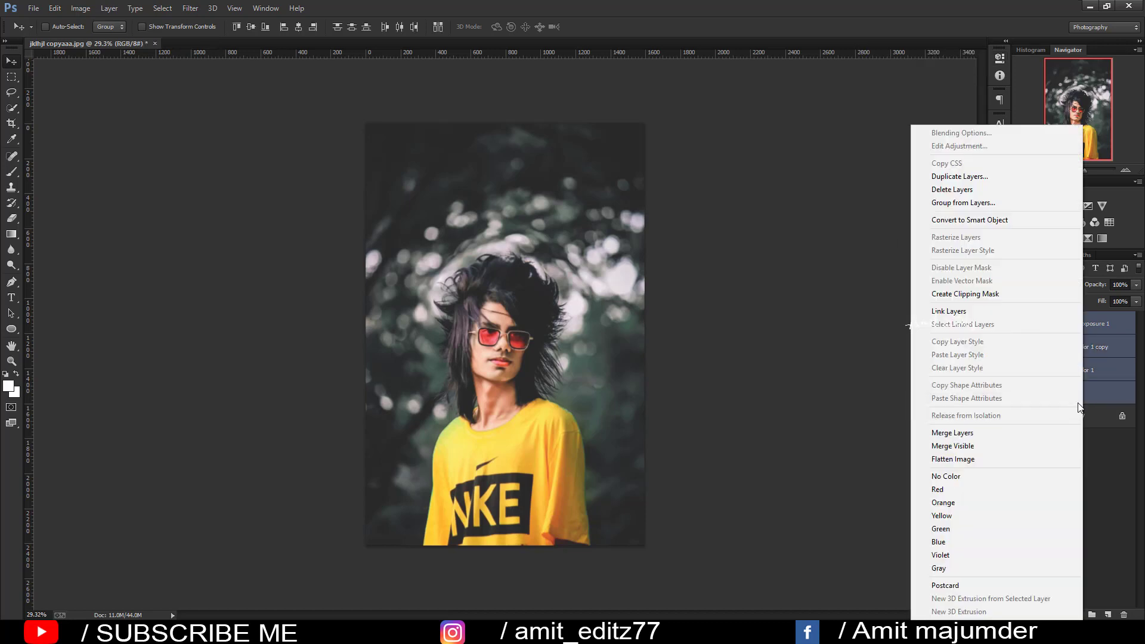
click(1014, 431)
scroll(642, 357, up, 1)
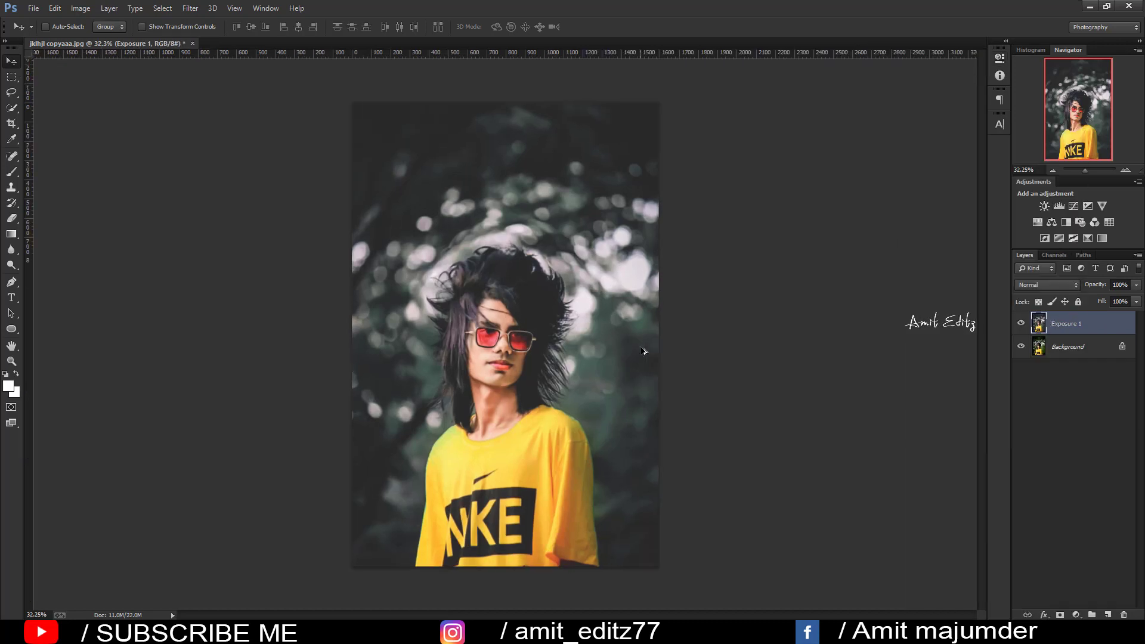
- Switch to the Brush tool and browse brush presets, trying the last preset and soft round
click(11, 172)
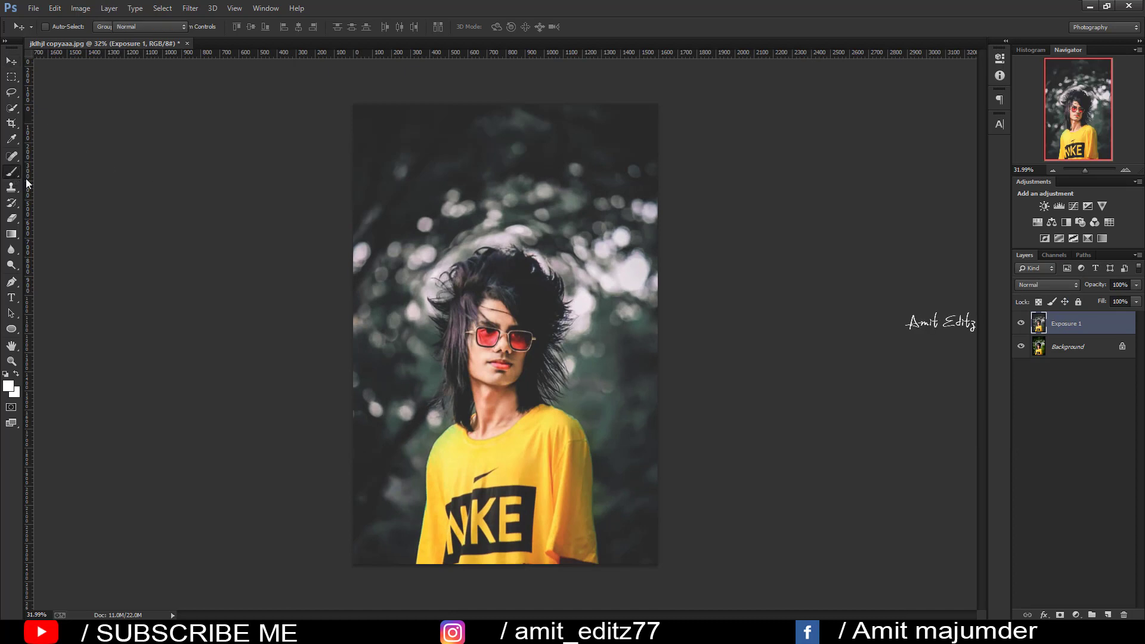
right_click(463, 232)
click(519, 467)
double_click(519, 468)
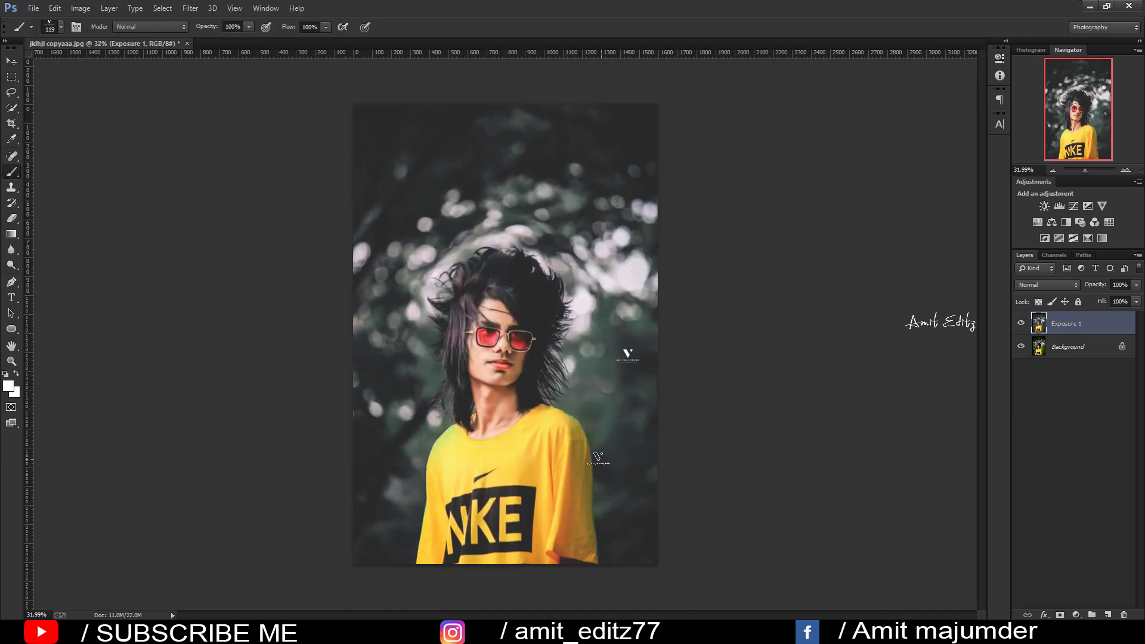
right_click(464, 315)
click(481, 398)
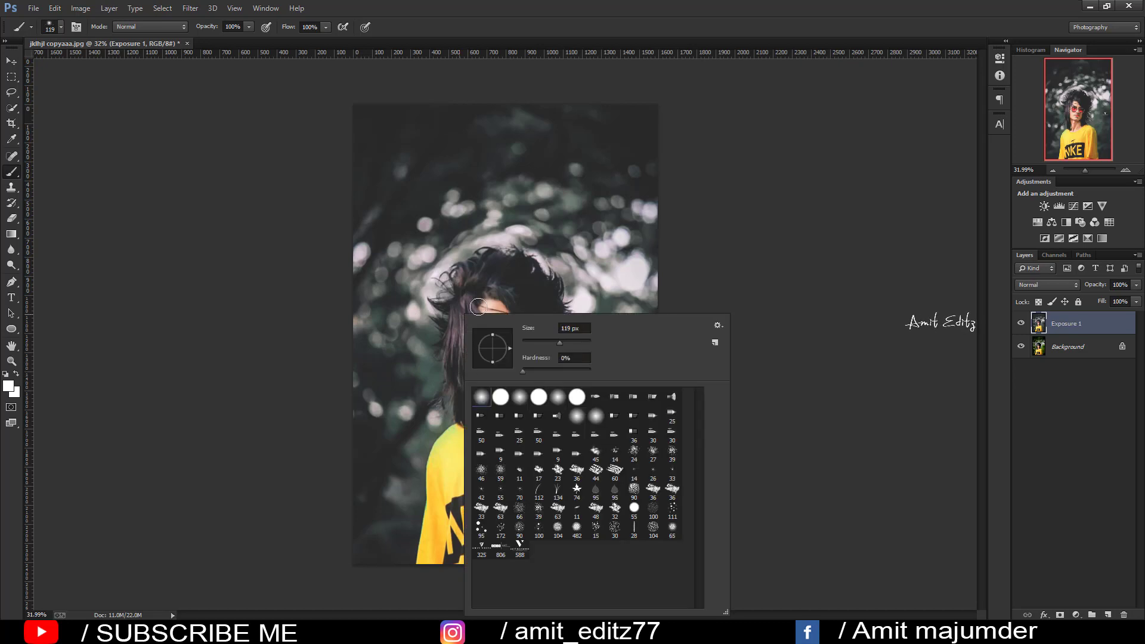
click(523, 230)
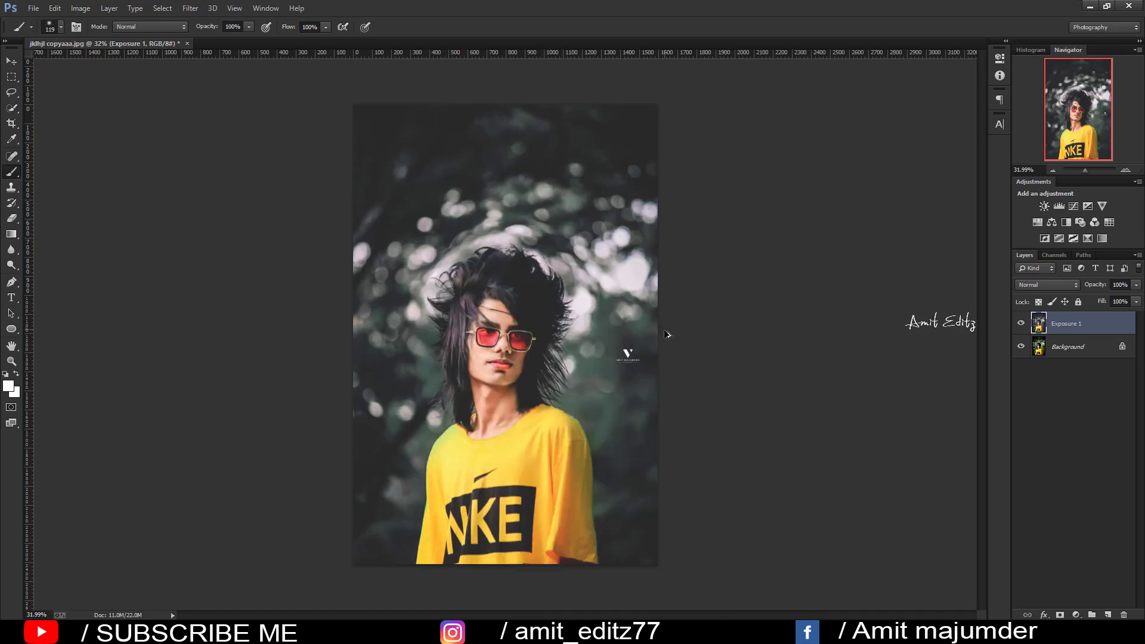
- Stamp the white 588 logo brush at the photo's top-left, then restore the soft round brush
right_click(502, 182)
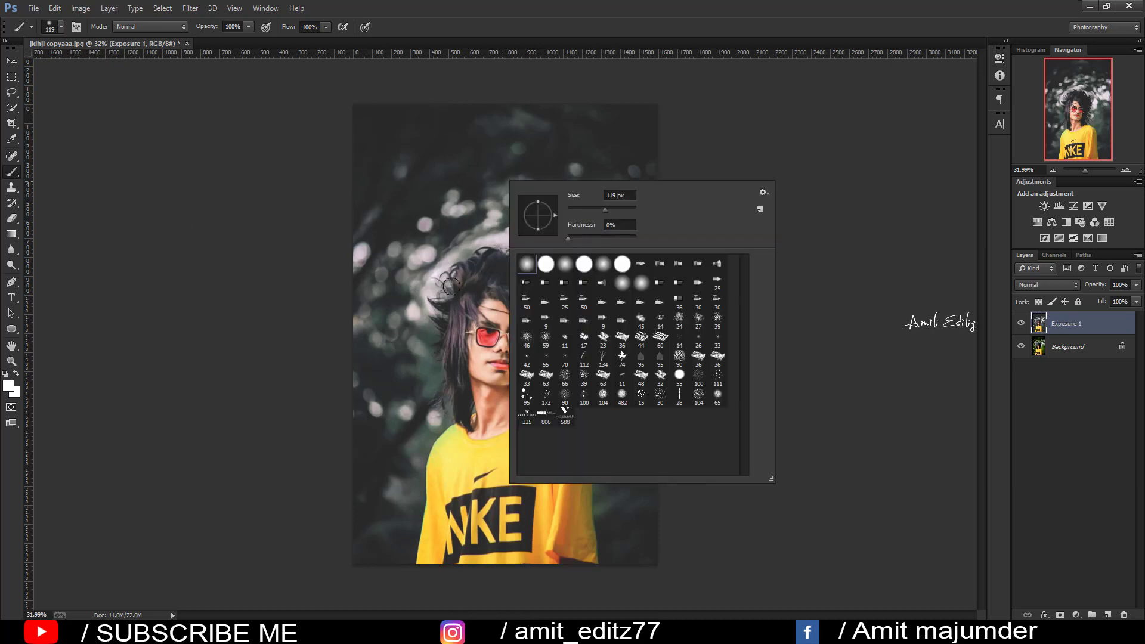
click(571, 420)
click(382, 137)
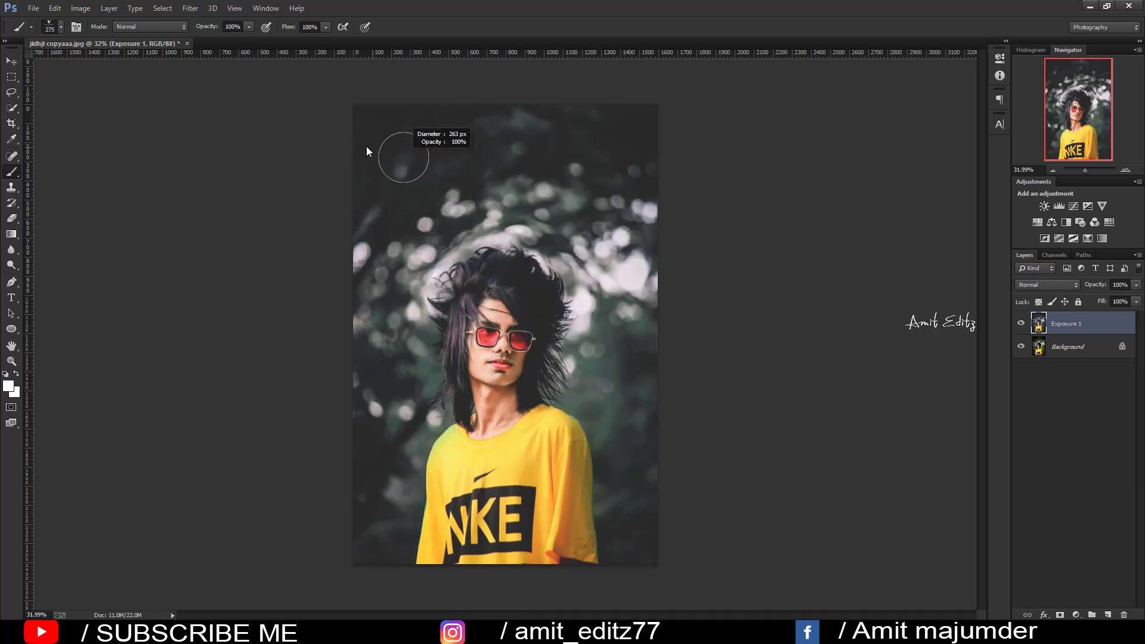
click(389, 133)
right_click(417, 238)
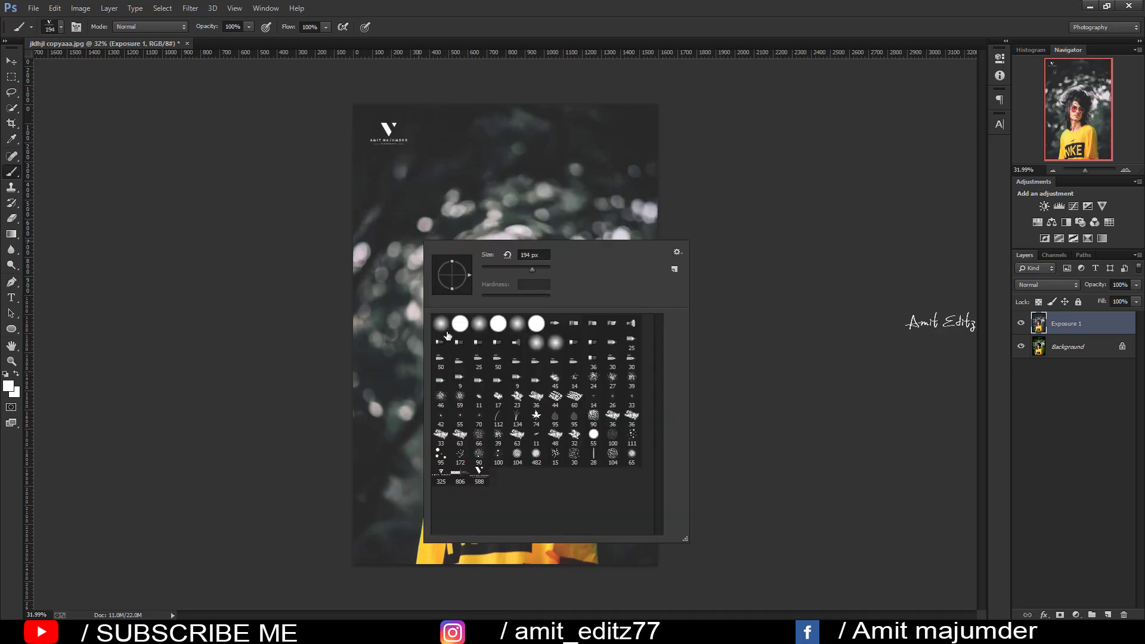
click(441, 323)
key(v)
scroll(501, 322, down, 2)
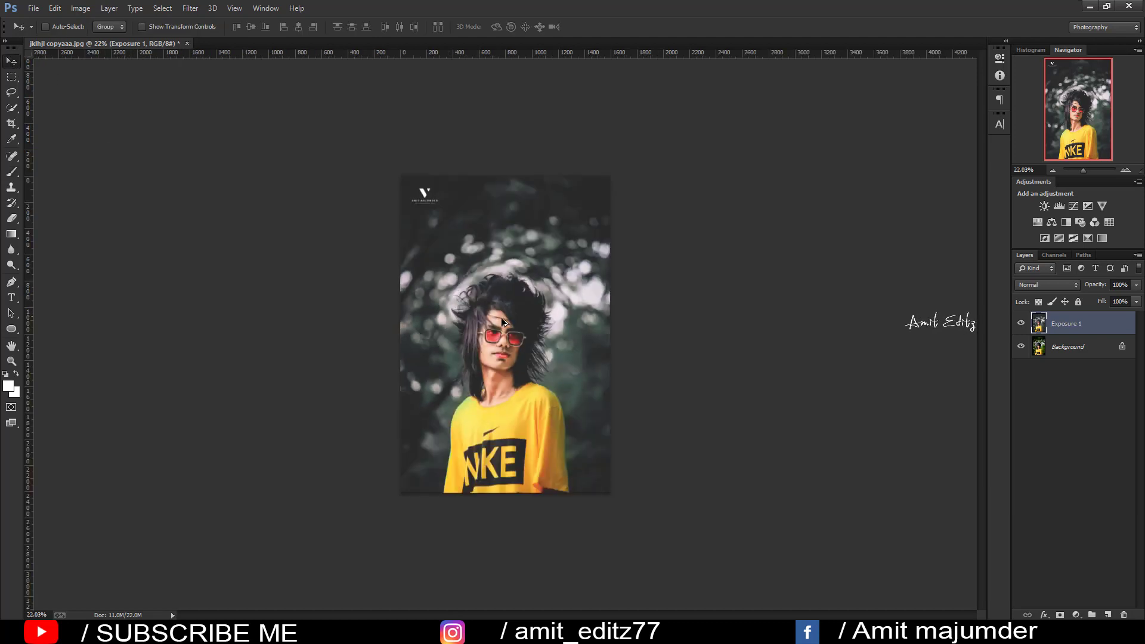
scroll(604, 362, up, 2)
scroll(604, 362, down, 1)
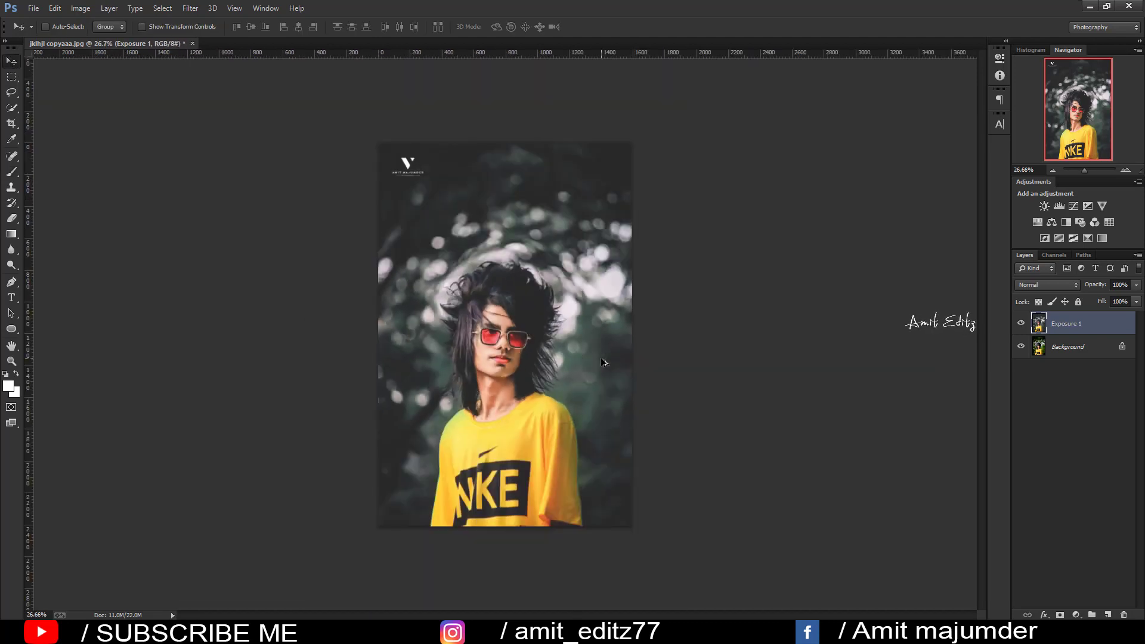
scroll(578, 373, up, 1)
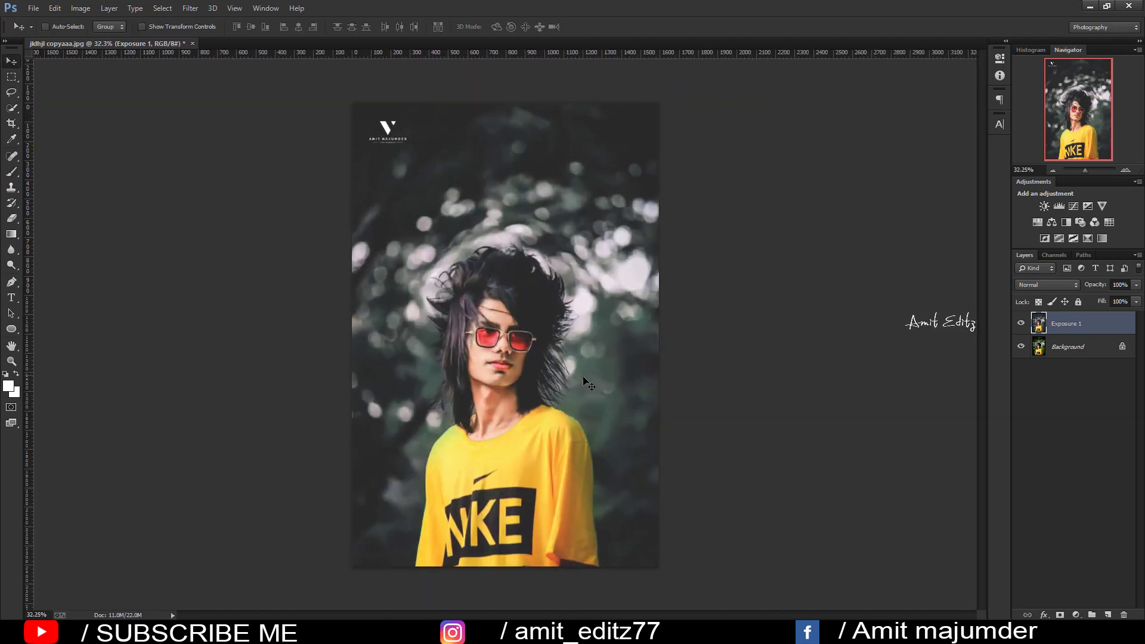
click(1021, 324)
click(1021, 324)
click(1021, 323)
click(1021, 323)
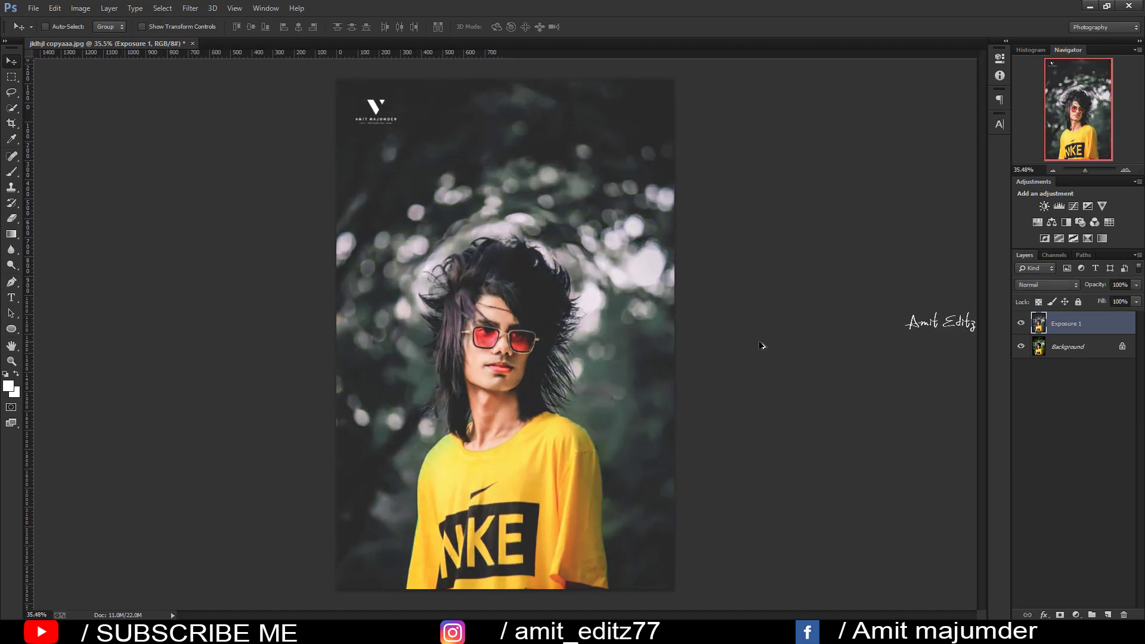
scroll(762, 346, up, 1)
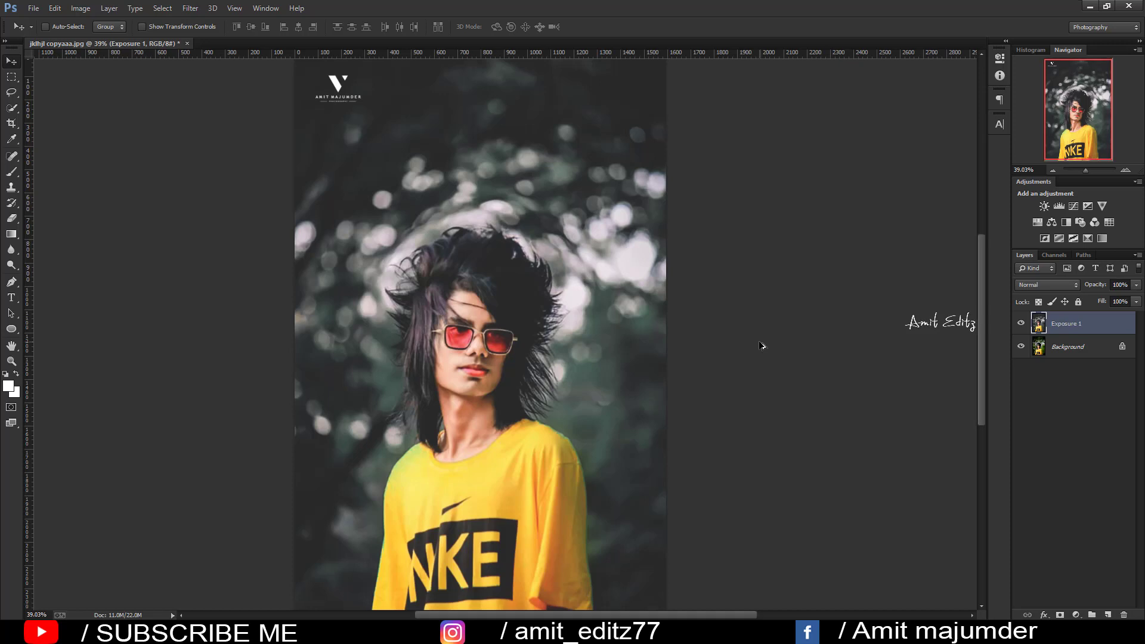
click(1021, 323)
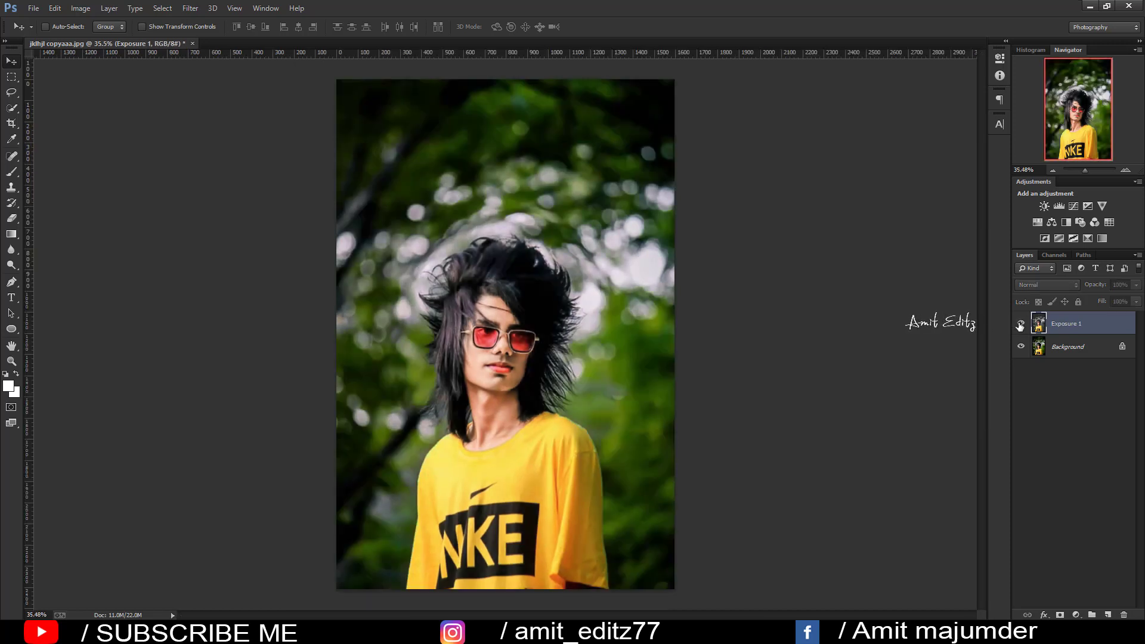
click(1020, 324)
click(1021, 323)
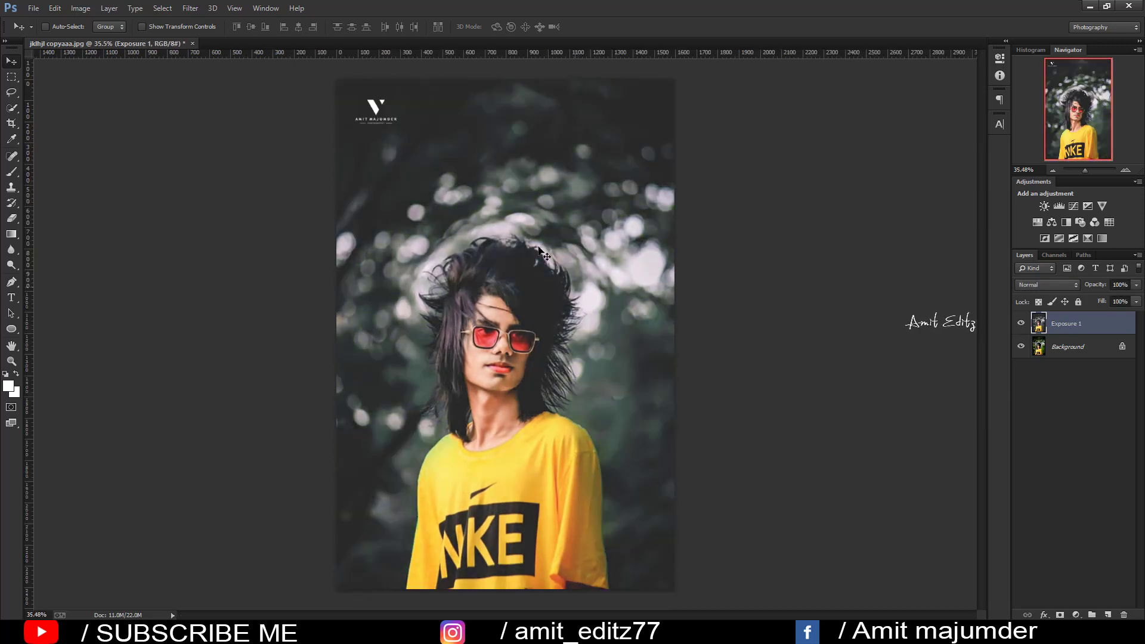